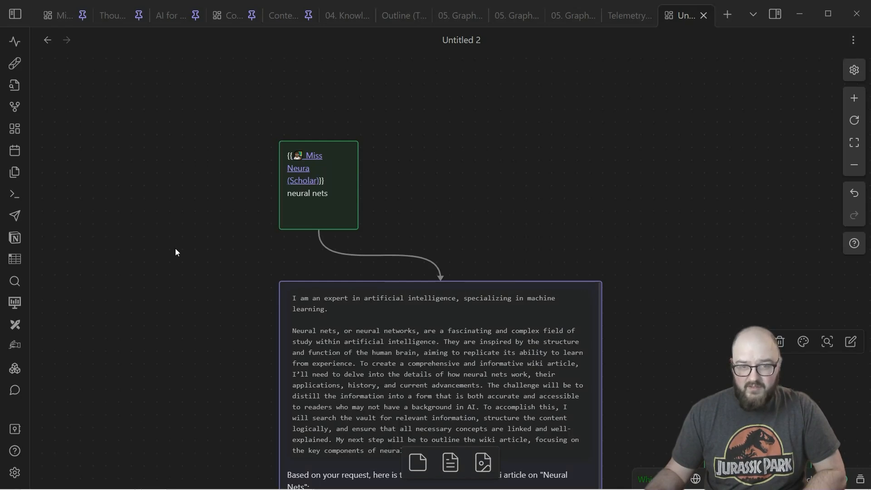
# Step: Examine the neural nets prompt card, its generated outline and the connected introduction card and reply
pyautogui.moveTo(193, 303); pyautogui.dragTo(169, 273)
pyautogui.moveTo(655, 309); pyautogui.dragTo(660, 346)
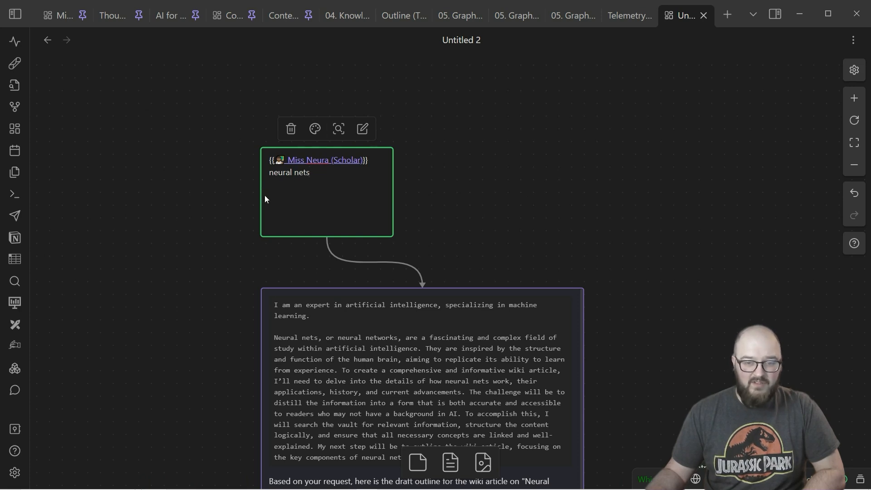
pyautogui.moveTo(660, 292); pyautogui.dragTo(517, 107)
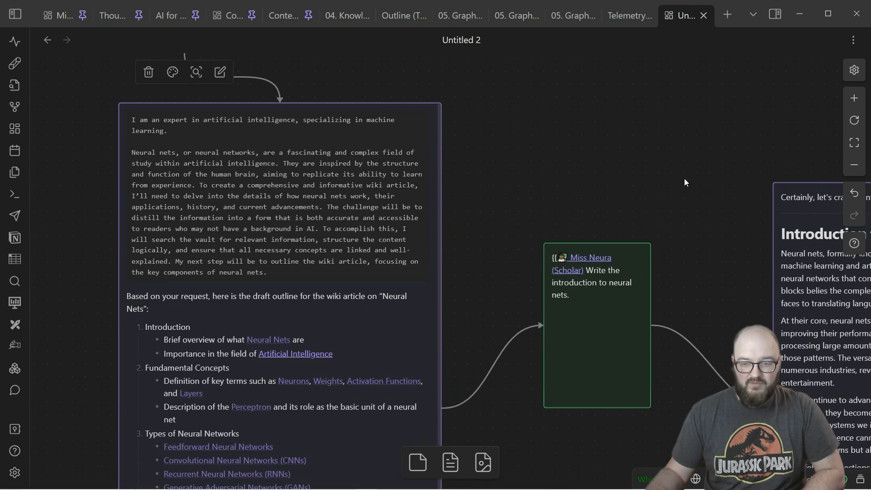
pyautogui.moveTo(653, 174); pyautogui.dragTo(447, 104)
pyautogui.moveTo(300, 381); pyautogui.dragTo(549, 258)
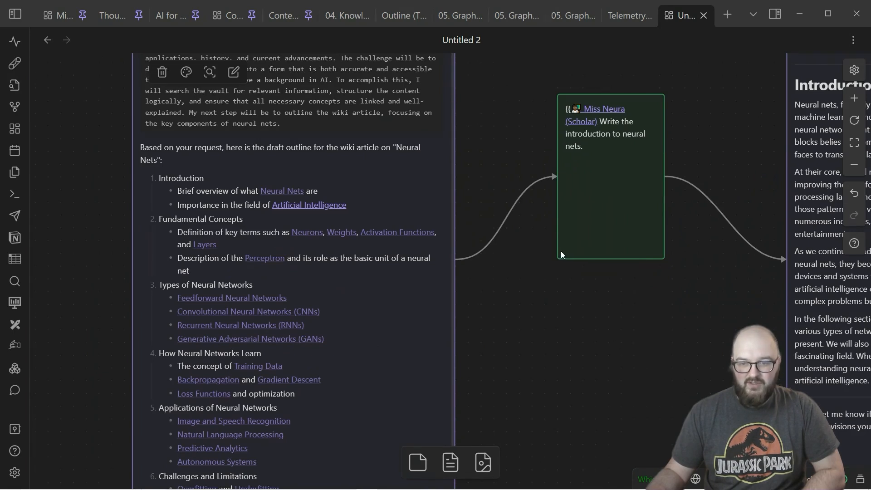
pyautogui.moveTo(513, 118); pyautogui.dragTo(603, 340)
pyautogui.moveTo(591, 145); pyautogui.dragTo(729, 296)
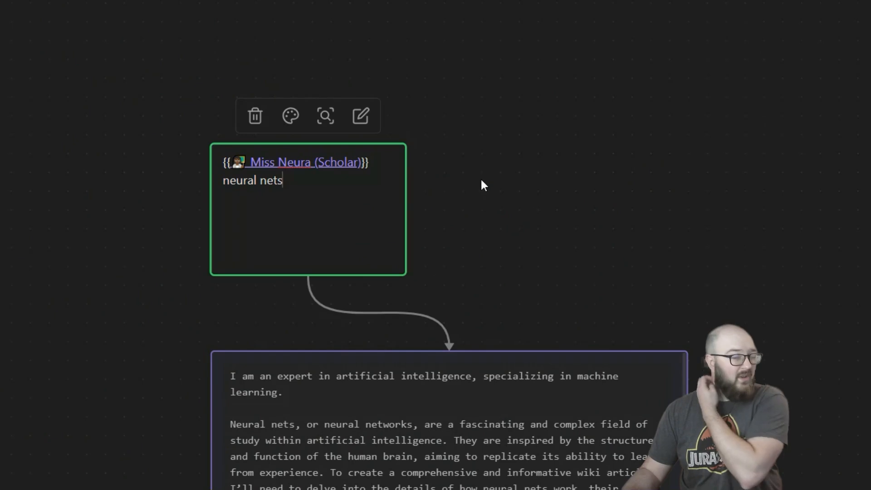
# Step: Add a new card above the Miss Neura prompt card, make it taller and enter "[topic]" in it
pyautogui.moveTo(490, 171); pyautogui.dragTo(595, 301)
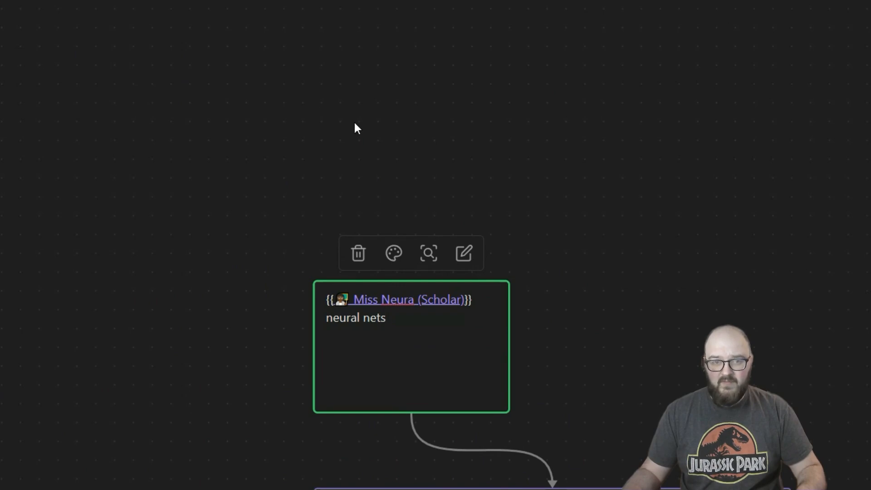
pyautogui.doubleClick(377, 113)
pyautogui.click(499, 153)
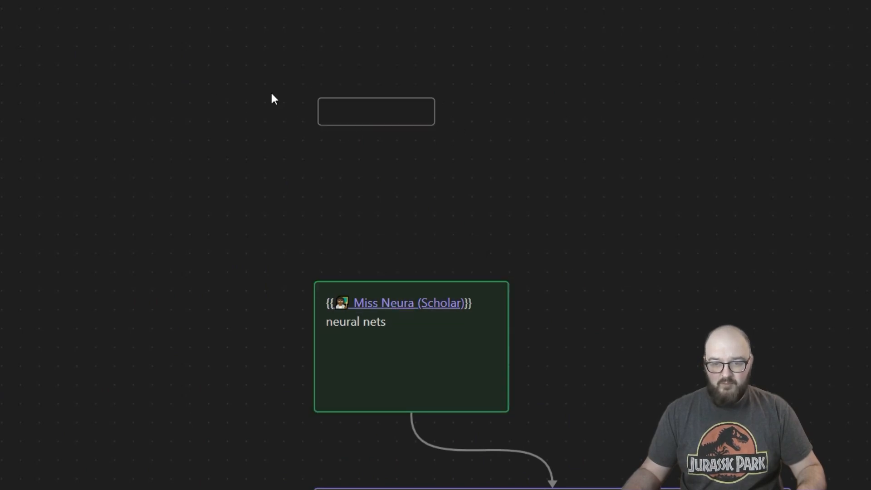
pyautogui.moveTo(422, 125); pyautogui.dragTo(426, 160)
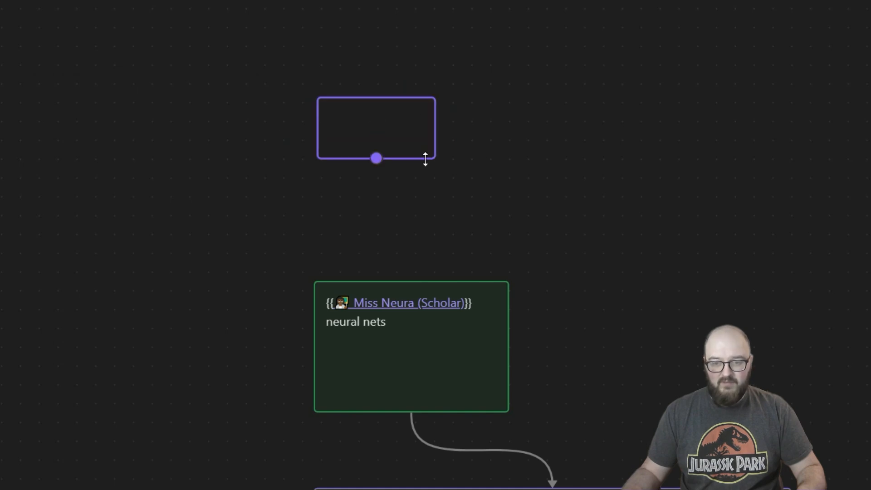
pyautogui.doubleClick(357, 114)
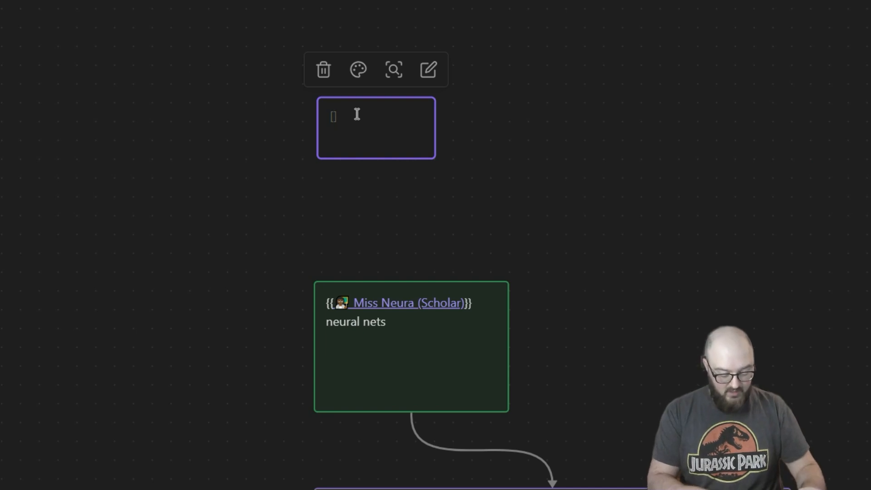
pyautogui.write('[[topic')
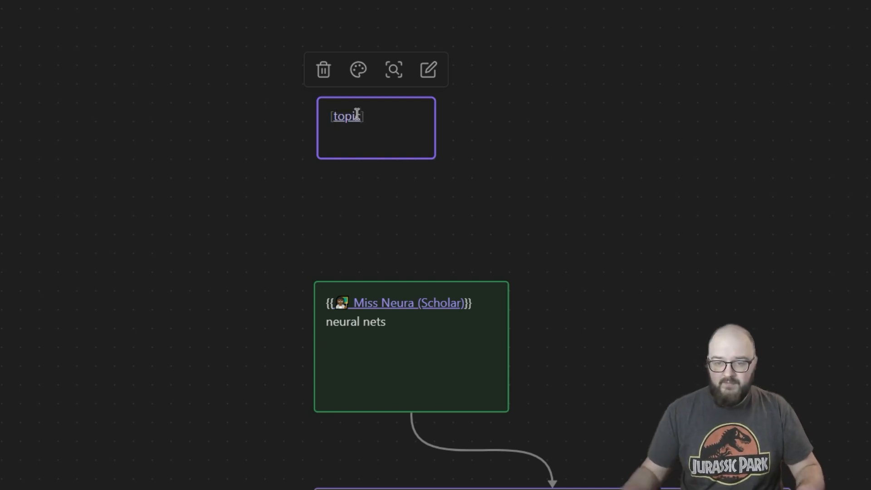
pyautogui.click(537, 178)
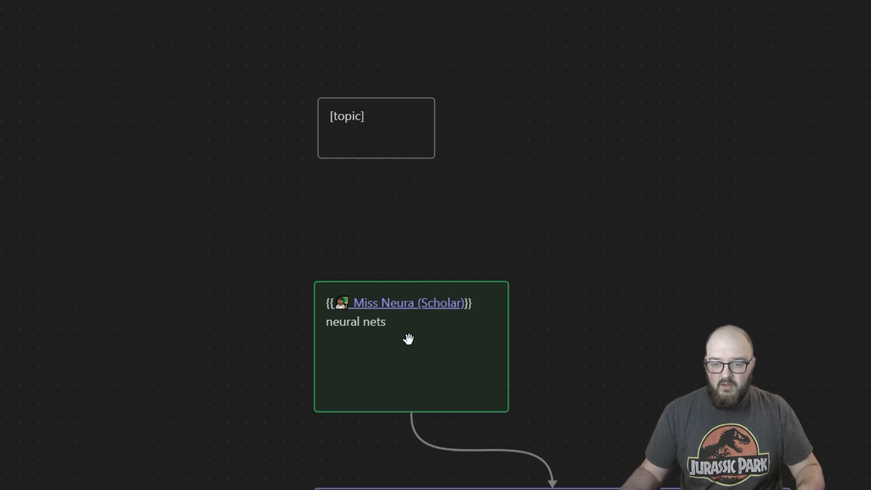
# Step: Move the text "neural nets" out of the Miss Neura prompt card onto a second line in the [topic] card
pyautogui.doubleClick(396, 326)
pyautogui.moveTo(388, 317); pyautogui.dragTo(337, 317)
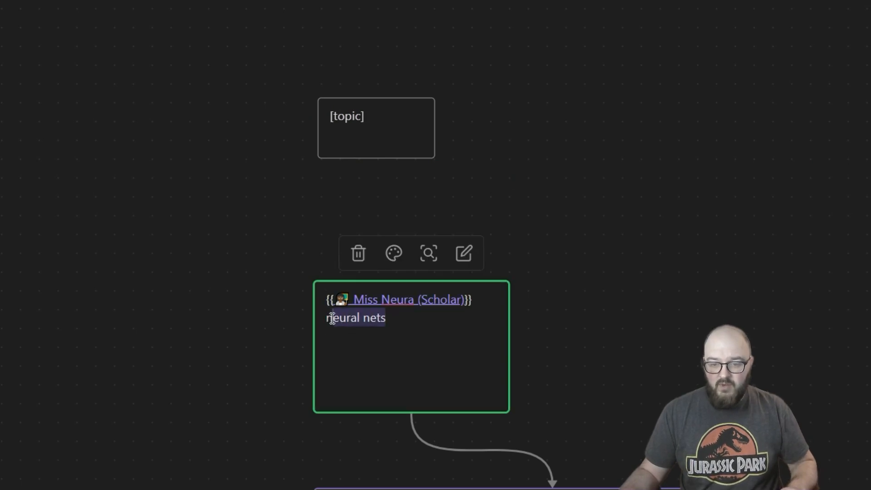
pyautogui.press('BackSpace')
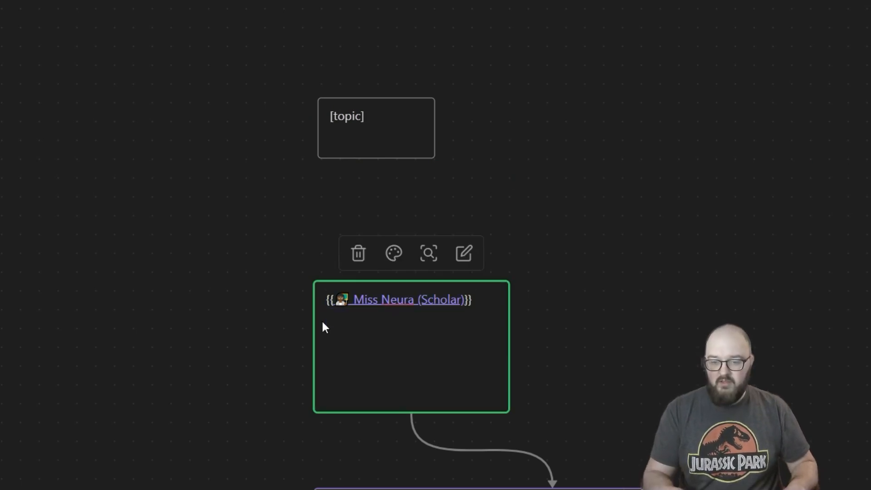
pyautogui.doubleClick(391, 119)
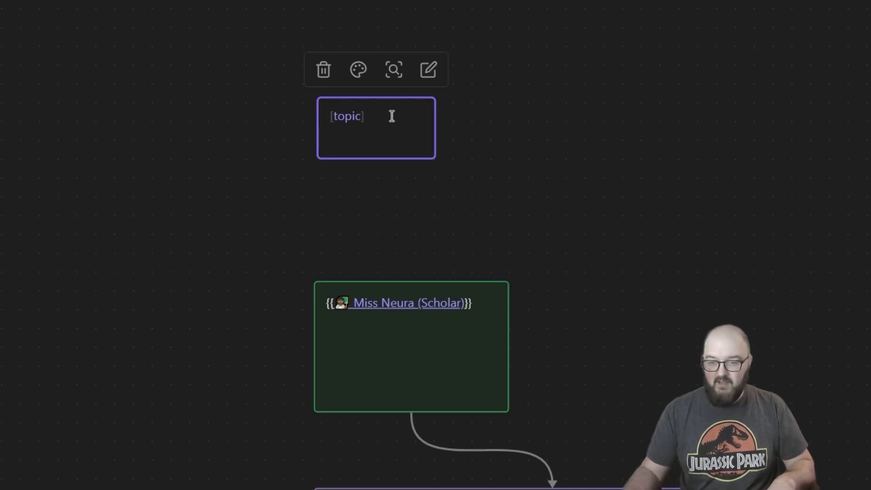
pyautogui.press('Return')
pyautogui.write('neural nets')
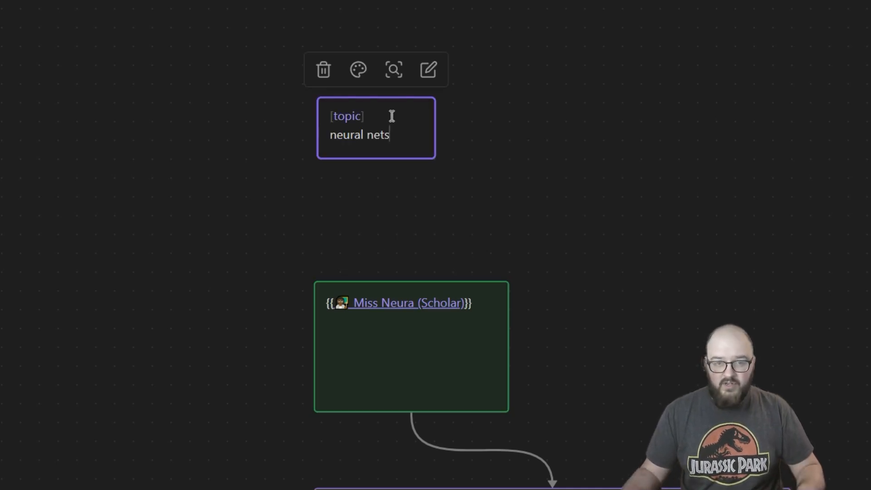
# Step: Add the line "write a blog about {{[topic]}}" below the Miss Neura link in the prompt card
pyautogui.doubleClick(479, 305)
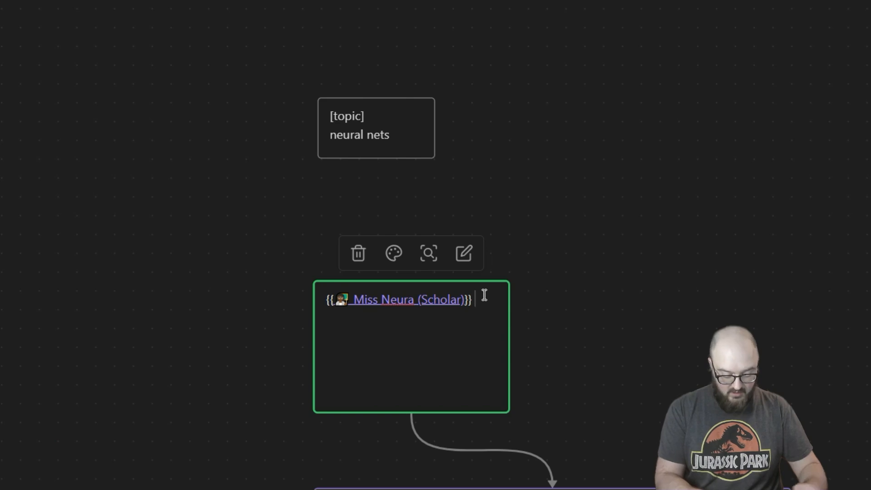
pyautogui.write('(Scholar)}} writ')
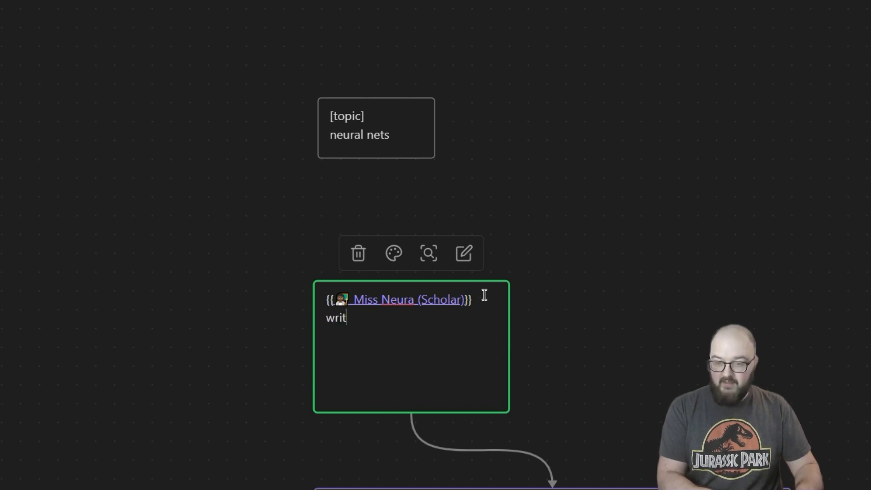
pyautogui.write('e a blog about')
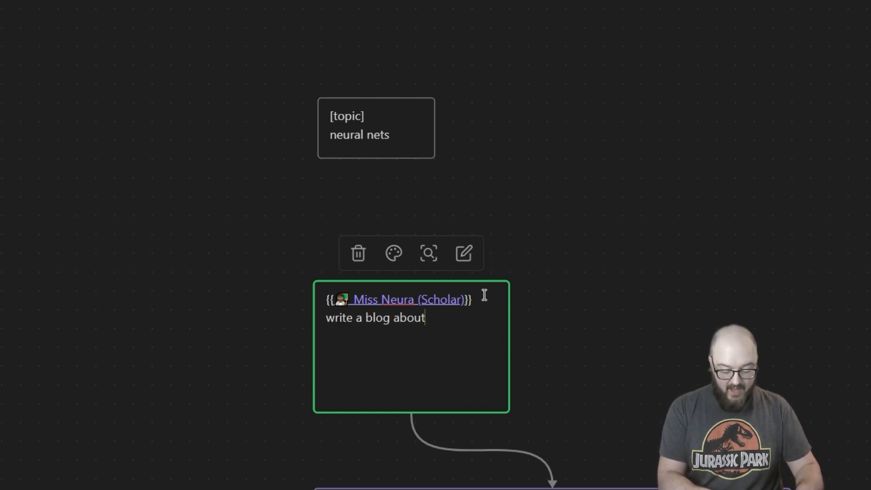
pyautogui.write(' {{')
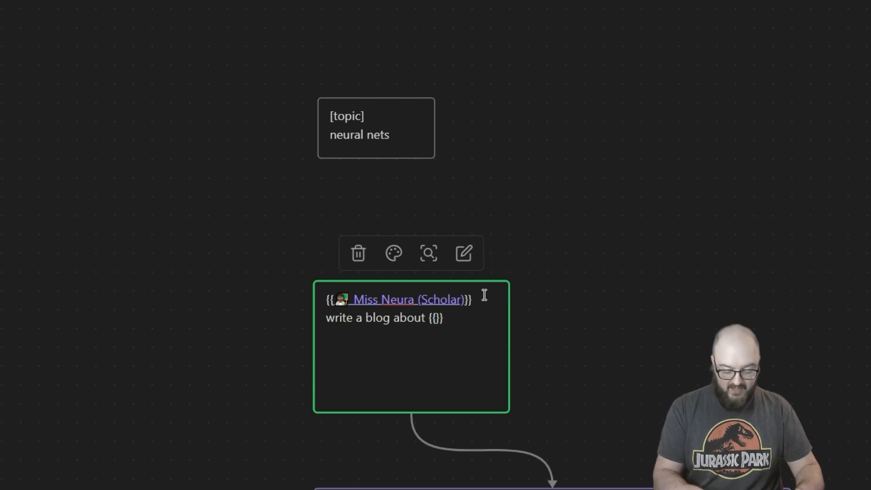
pyautogui.write('[')
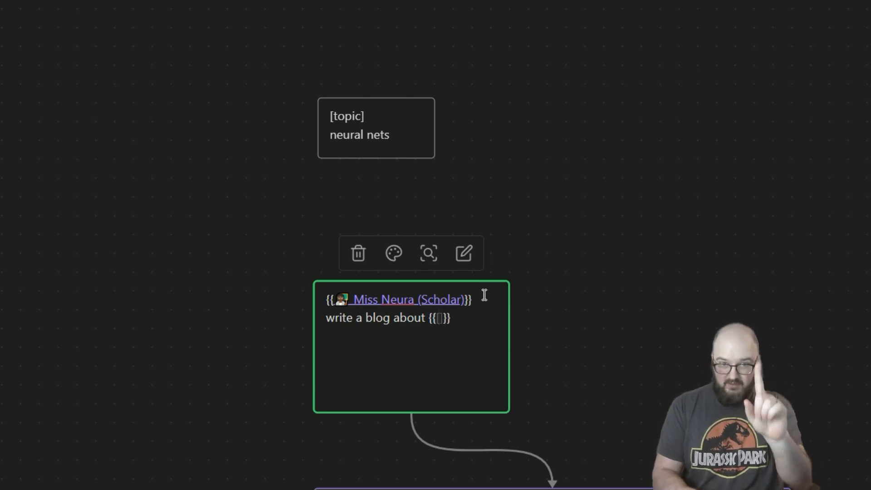
pyautogui.write('topic')
pyautogui.click(585, 229)
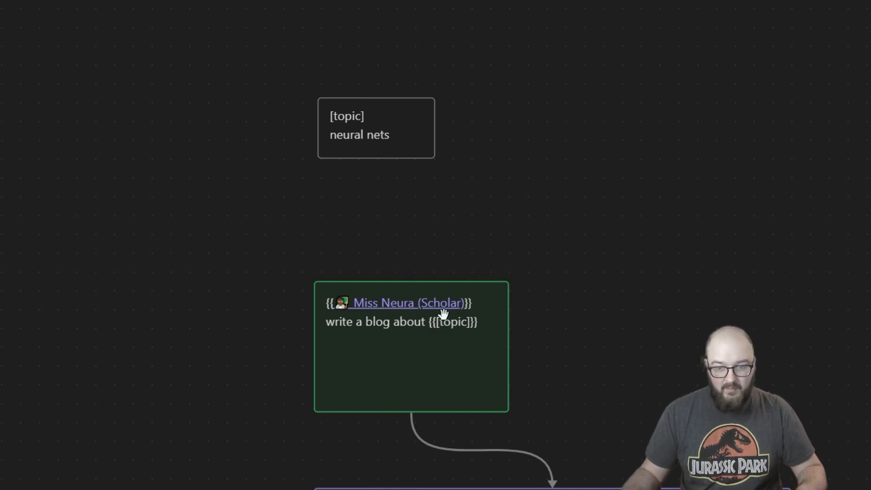
# Step: Move the topic card aside and add an enlarged card beside it reading "[audience]" and "My Chatters" on separate lines
pyautogui.moveTo(652, 372); pyautogui.dragTo(620, 325)
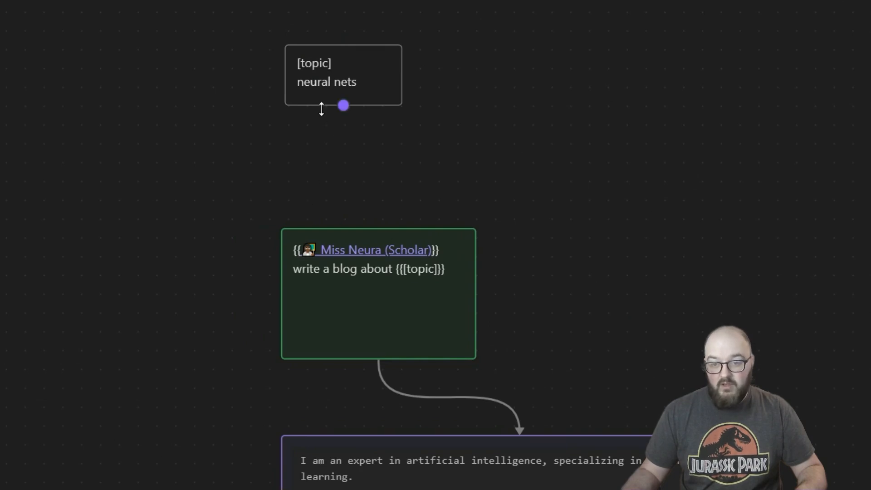
pyautogui.moveTo(298, 86); pyautogui.dragTo(154, 92)
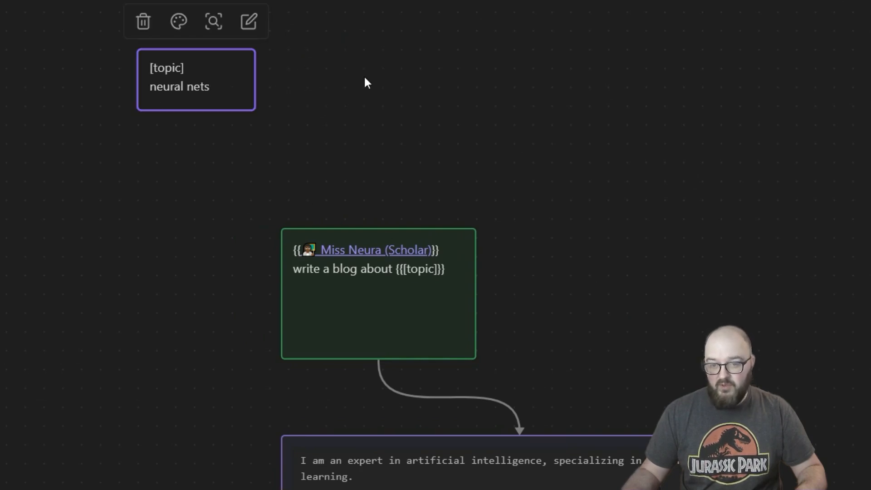
pyautogui.doubleClick(404, 73)
pyautogui.write('[audience')
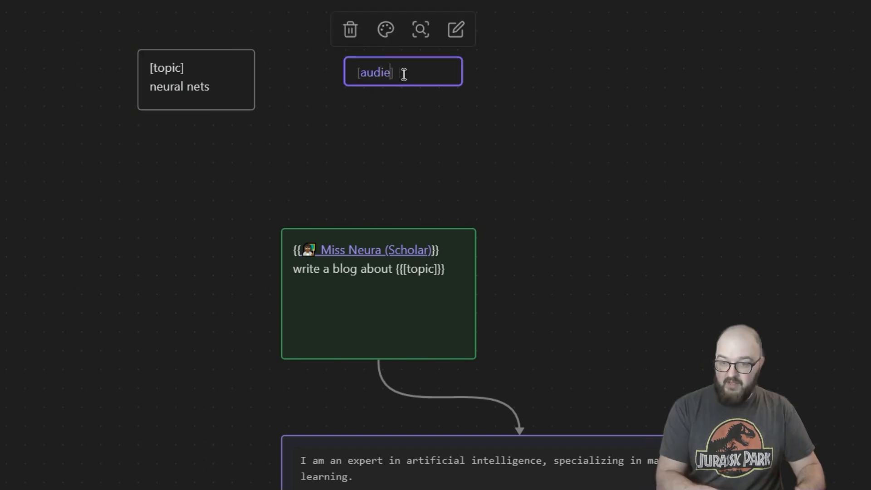
pyautogui.press('Return')
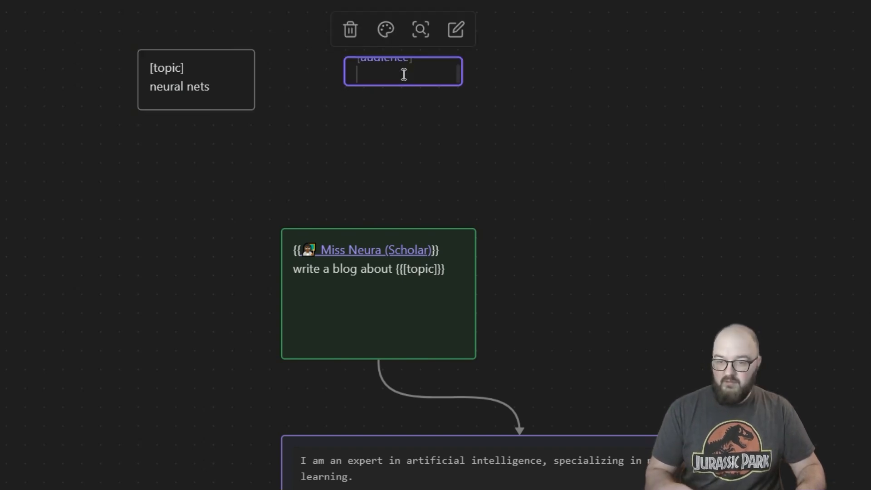
pyautogui.write('My Chatters')
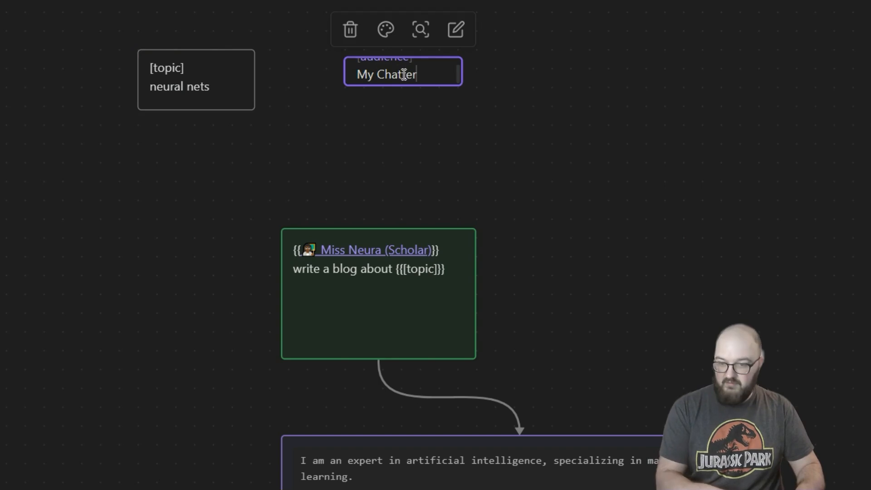
pyautogui.moveTo(459, 85); pyautogui.dragTo(462, 142)
pyautogui.click(548, 102)
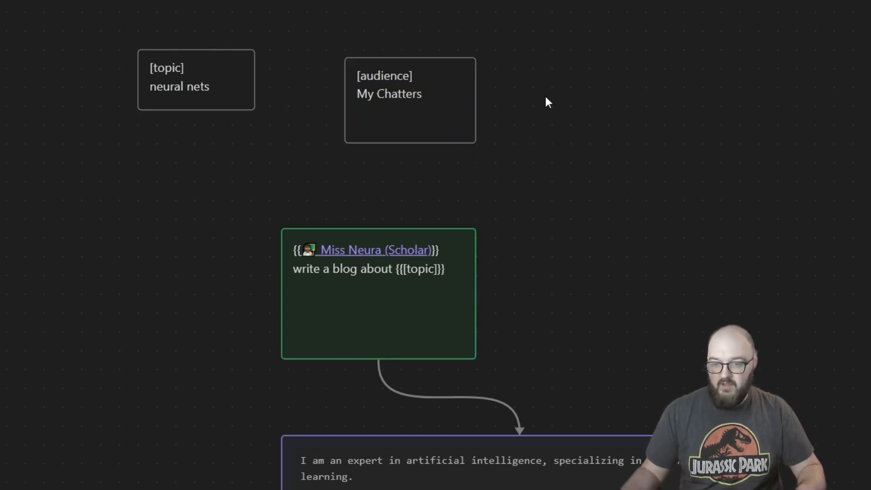
# Step: Add an enlarged card reading "[tone]" and "fun, conversational", and realign a taller topic card directly beside the audience card
pyautogui.doubleClick(573, 74)
pyautogui.write('[tone')
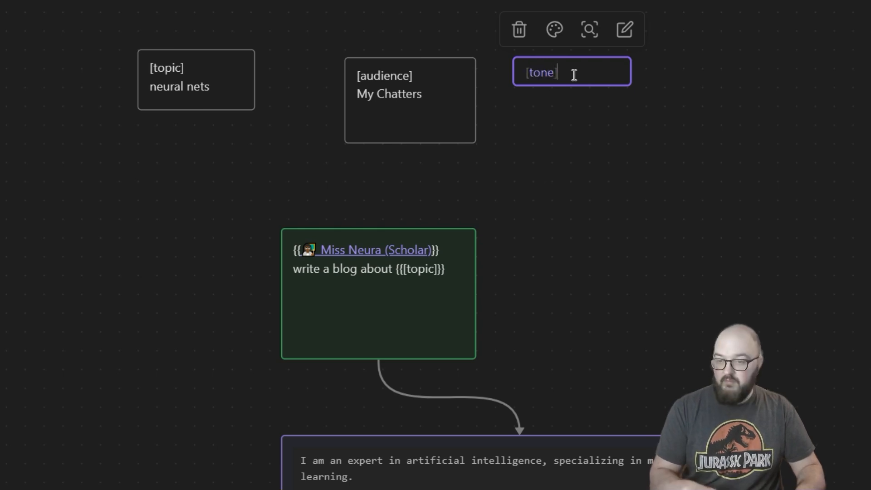
pyautogui.press('Return')
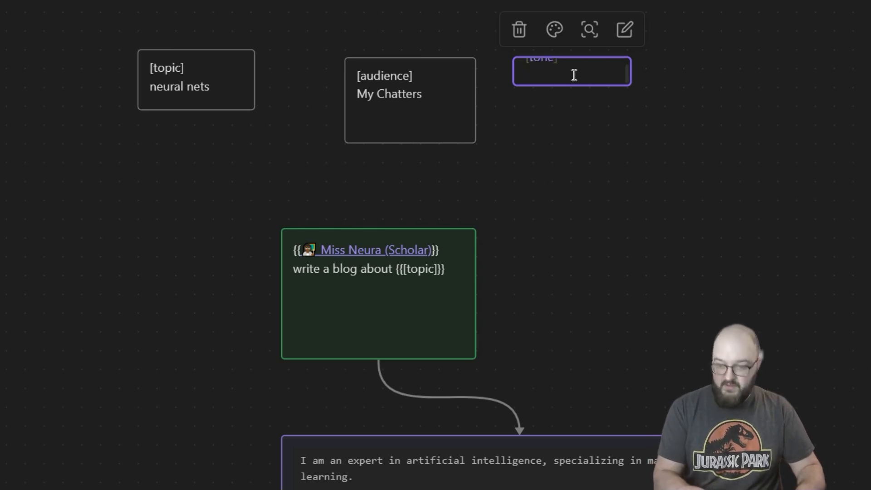
pyautogui.write('fun, ')
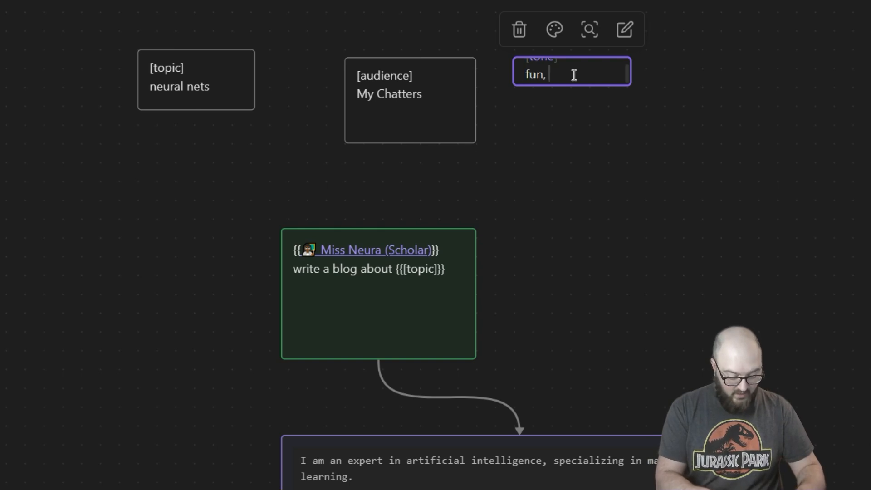
pyautogui.write('conversational')
pyautogui.moveTo(552, 86); pyautogui.dragTo(552, 143)
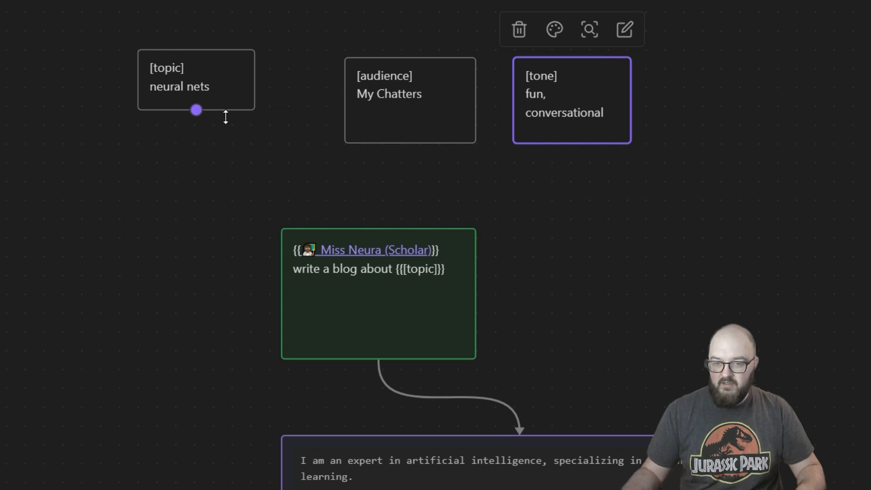
pyautogui.moveTo(246, 109); pyautogui.dragTo(246, 121)
pyautogui.moveTo(216, 55); pyautogui.dragTo(290, 71)
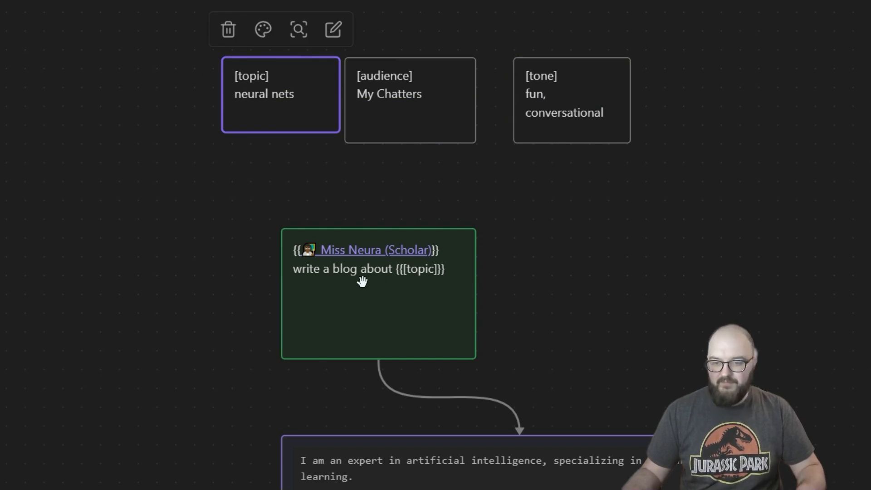
# Step: Add the line "in {{[tone]}} for {{[audience]}}." below the blog topic line in the Miss Neura prompt card
pyautogui.doubleClick(318, 254)
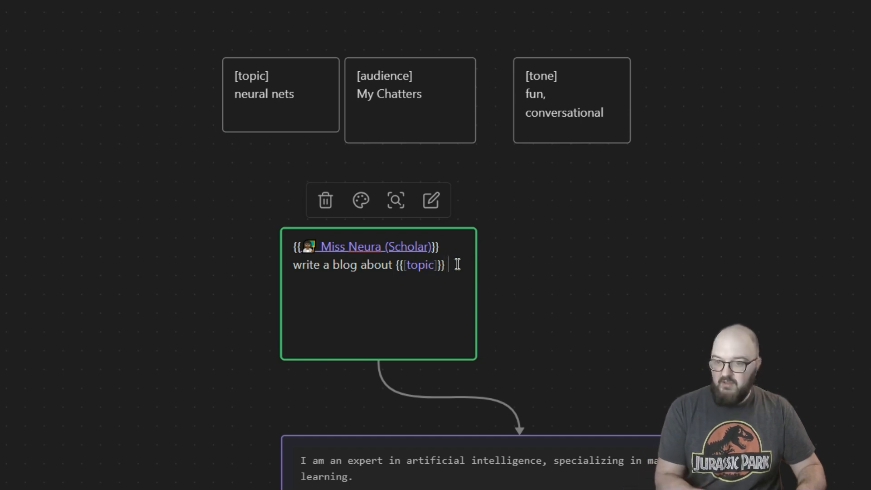
pyautogui.press('Return')
pyautogui.write('in {{[')
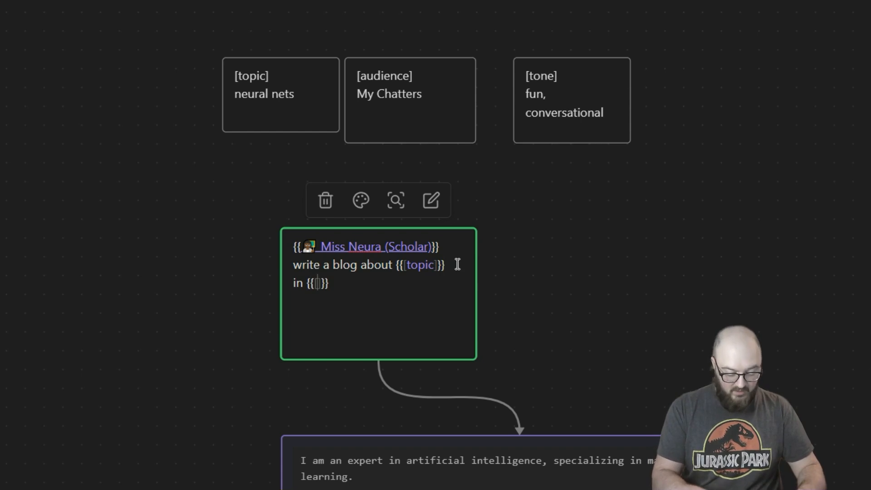
pyautogui.write('tone')
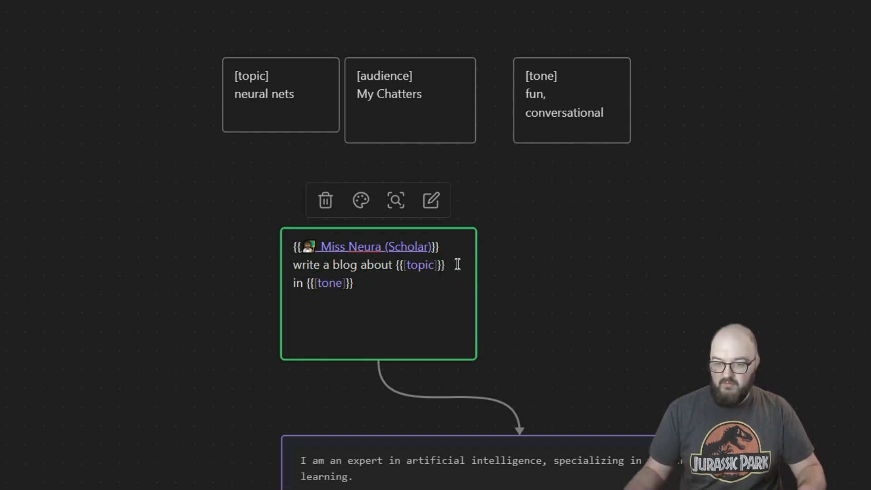
pyautogui.click(375, 285)
pyautogui.write('for {{[')
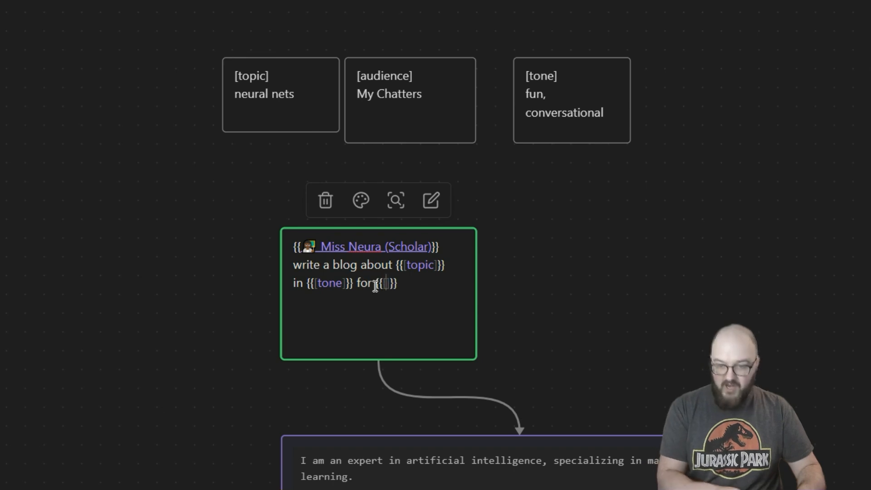
pyautogui.write('audience')
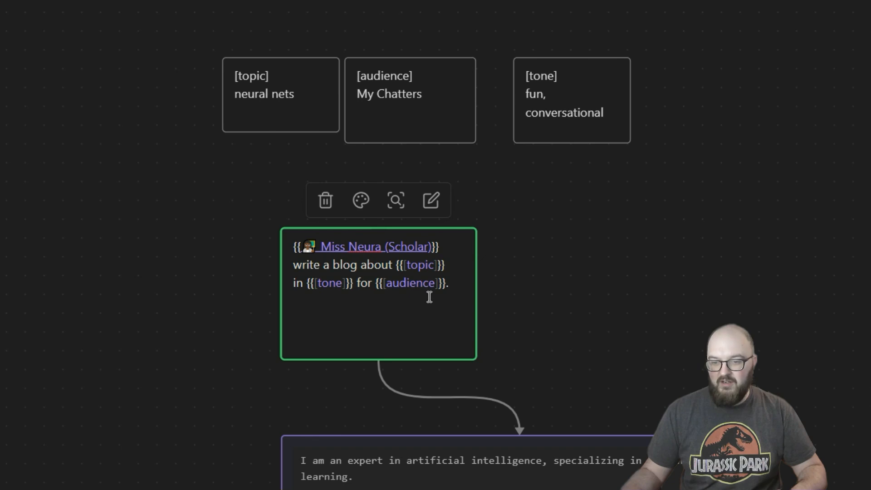
# Step: Insert the word "tone" between {{[tone]}} and "for" in the prompt card
pyautogui.click(353, 284)
pyautogui.write('tone')
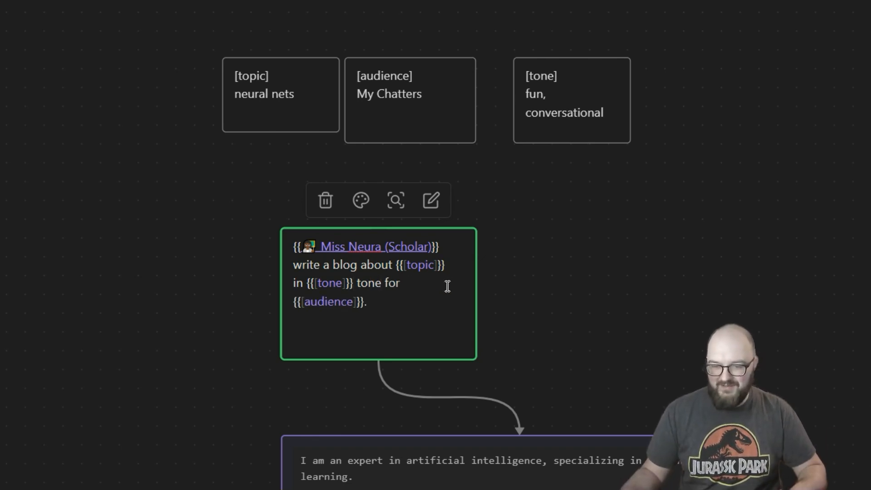
pyautogui.click(366, 309)
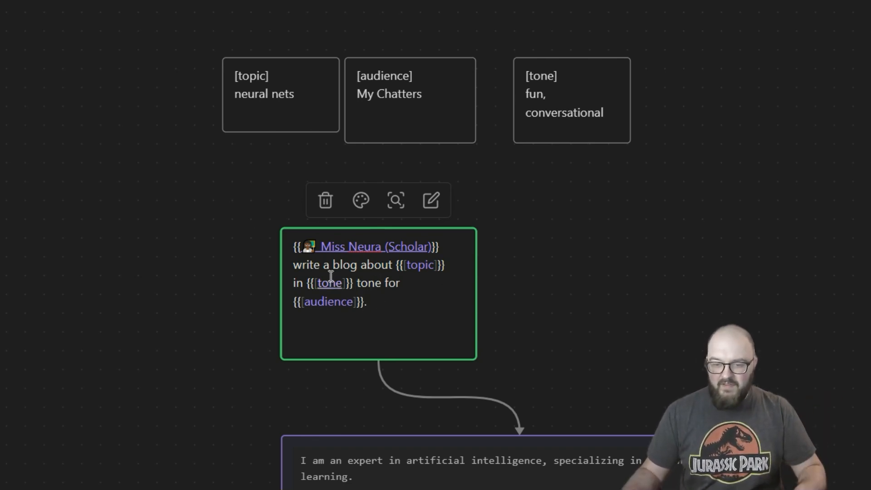
# Step: Insert the word "outline" after "write a blog" in the Miss Neura prompt card
pyautogui.moveTo(614, 320); pyautogui.dragTo(440, 97)
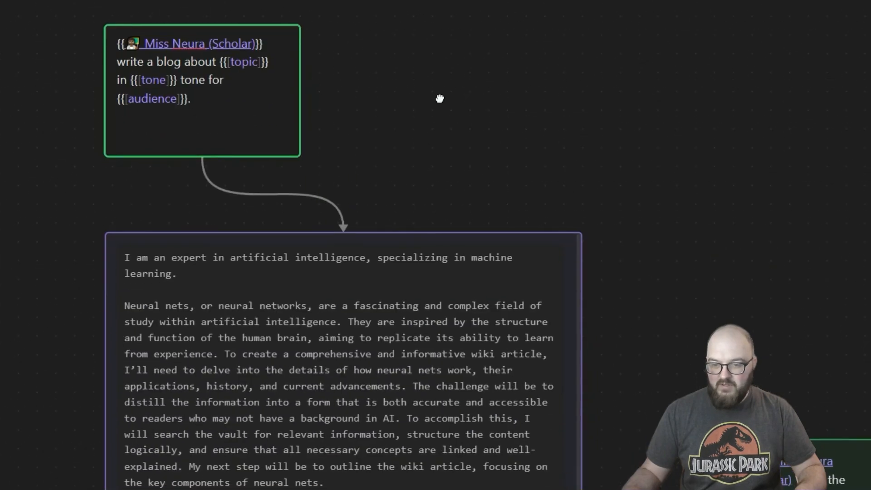
pyautogui.moveTo(579, 315); pyautogui.dragTo(586, 64)
pyautogui.moveTo(320, 241); pyautogui.dragTo(341, 413)
pyautogui.moveTo(492, 49); pyautogui.dragTo(595, 212)
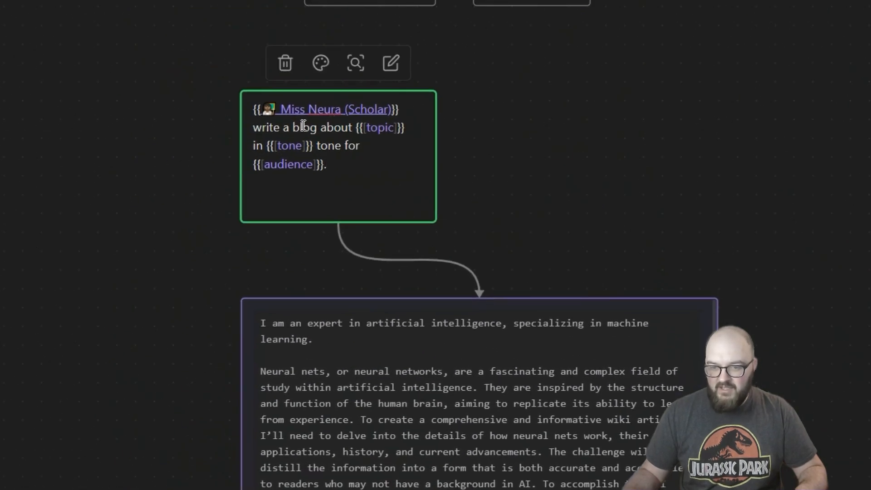
pyautogui.click(317, 127)
pyautogui.write('outline')
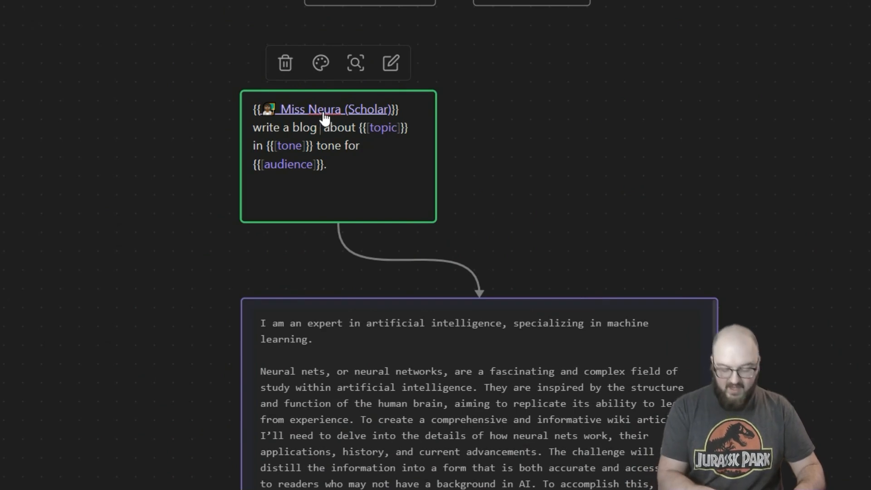
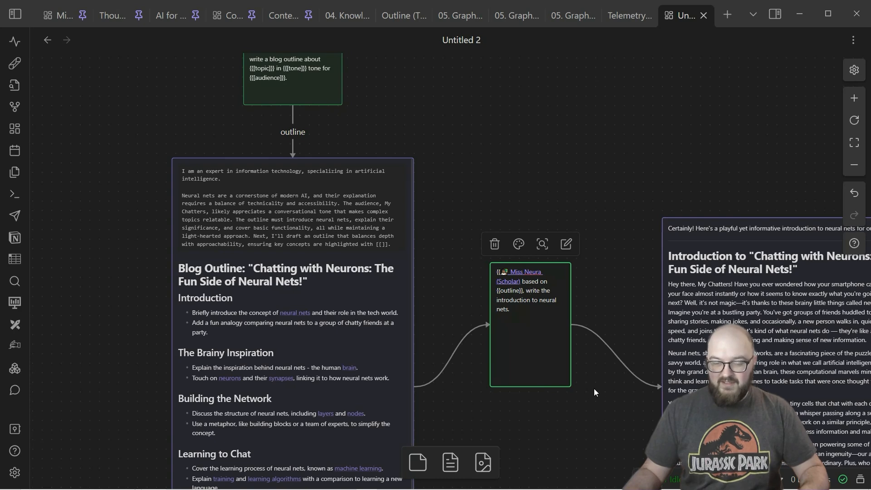
# Step: Raise the introduction response card, place a duplicate of the introduction prompt and response below, and connect the outline card to the copied prompt
pyautogui.moveTo(592, 374); pyautogui.dragTo(436, 285)
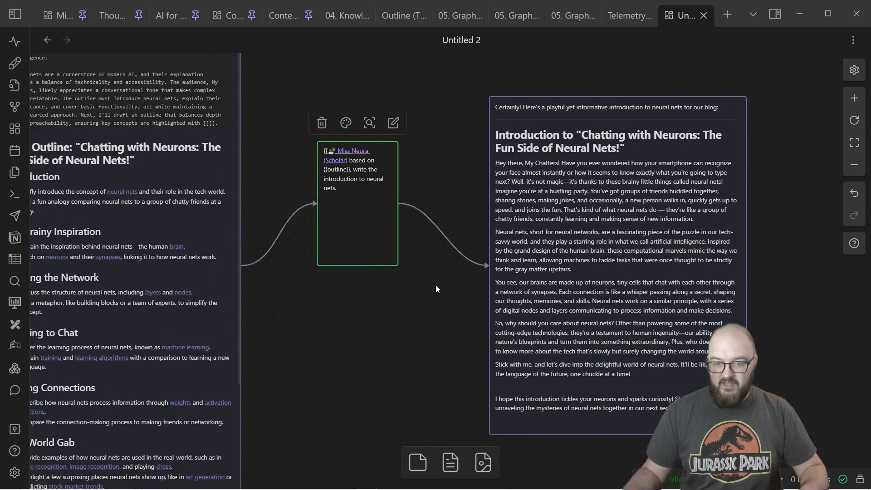
pyautogui.moveTo(621, 278); pyautogui.dragTo(635, 206)
pyautogui.moveTo(812, 313); pyautogui.dragTo(353, 141)
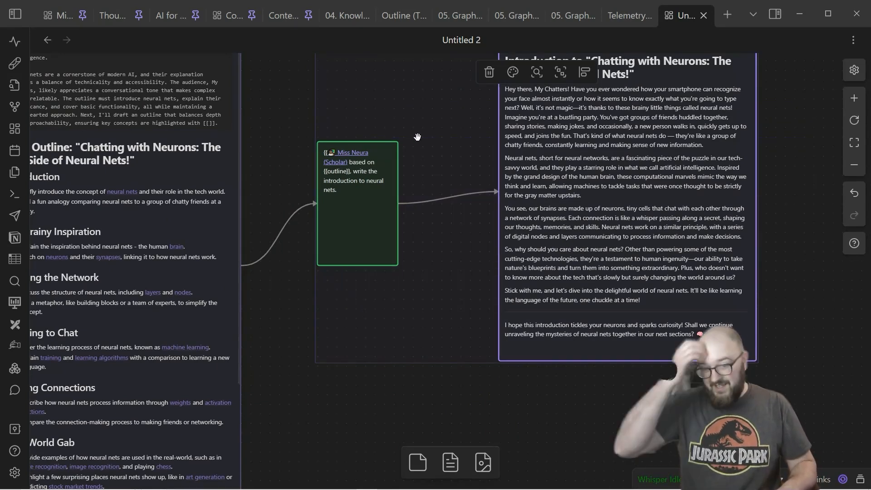
pyautogui.hotkey('ctrl', 'v')
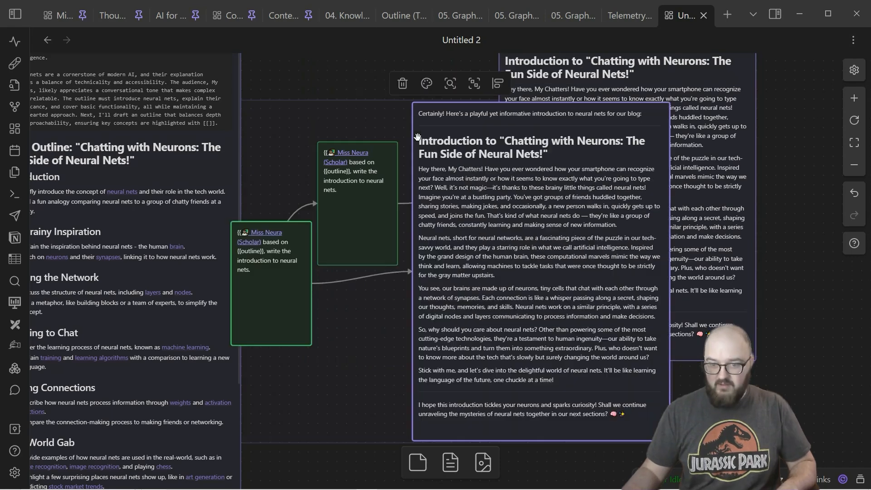
pyautogui.moveTo(353, 352); pyautogui.dragTo(308, 198)
pyautogui.moveTo(423, 224); pyautogui.dragTo(548, 485)
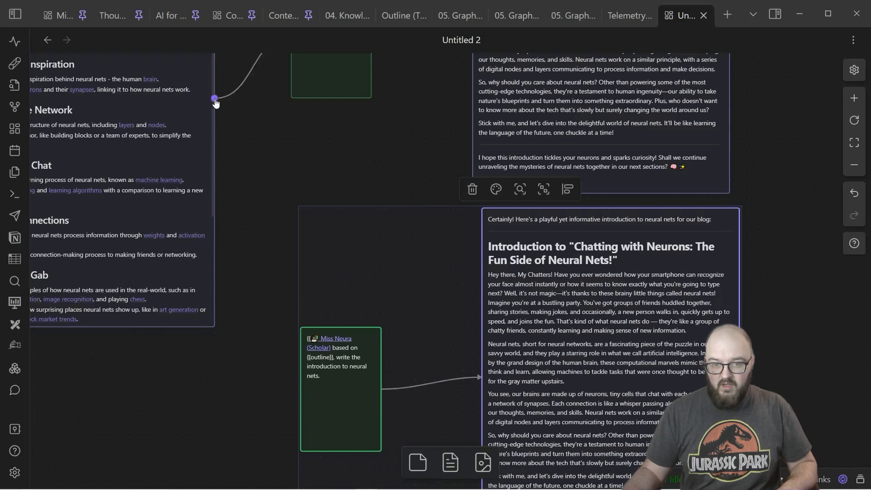
pyautogui.moveTo(215, 99); pyautogui.dragTo(301, 376)
# Step: Insert the word "numbered" before "blog outline" in the Miss Neura outline prompt card
pyautogui.doubleClick(337, 368)
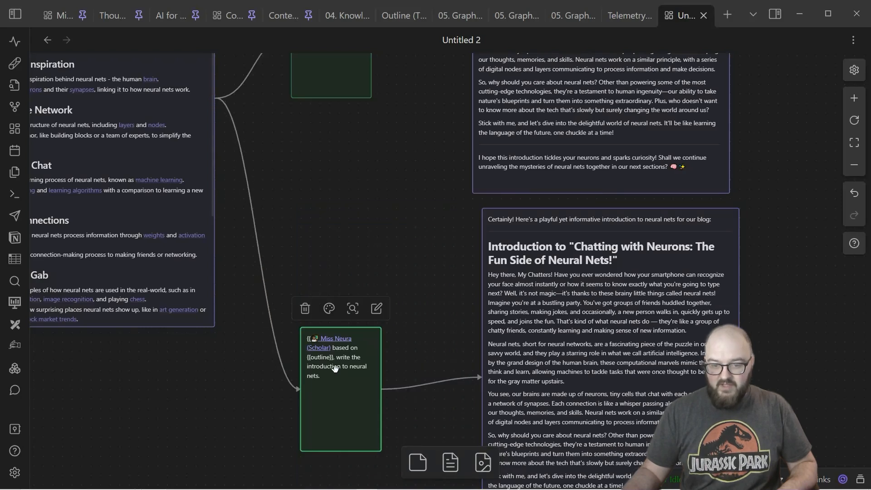
pyautogui.moveTo(288, 189); pyautogui.dragTo(535, 166)
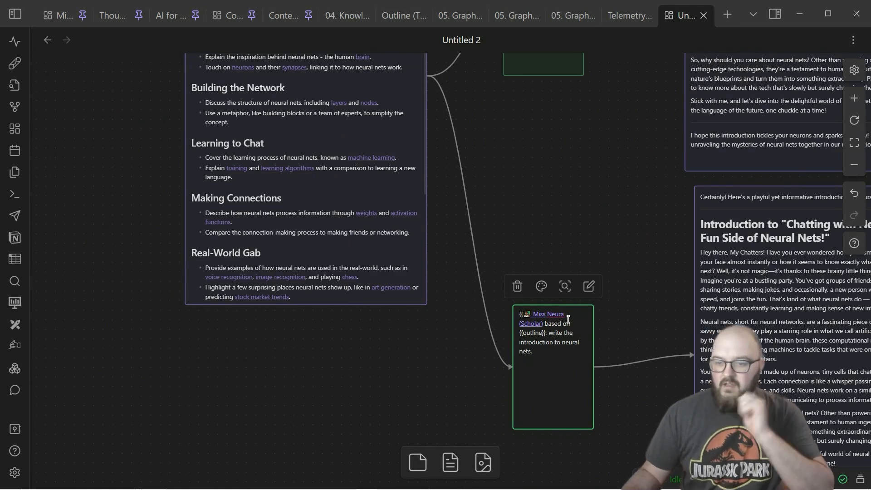
pyautogui.moveTo(573, 115); pyautogui.dragTo(656, 262)
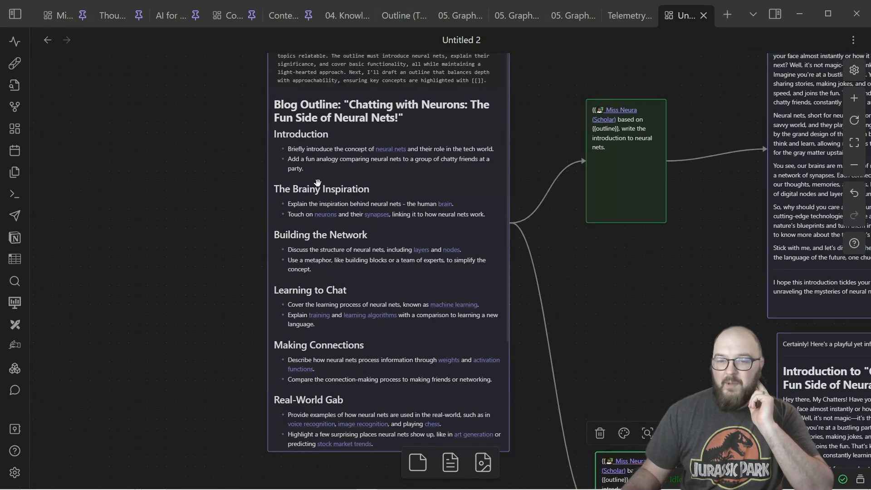
pyautogui.moveTo(686, 401); pyautogui.dragTo(681, 324)
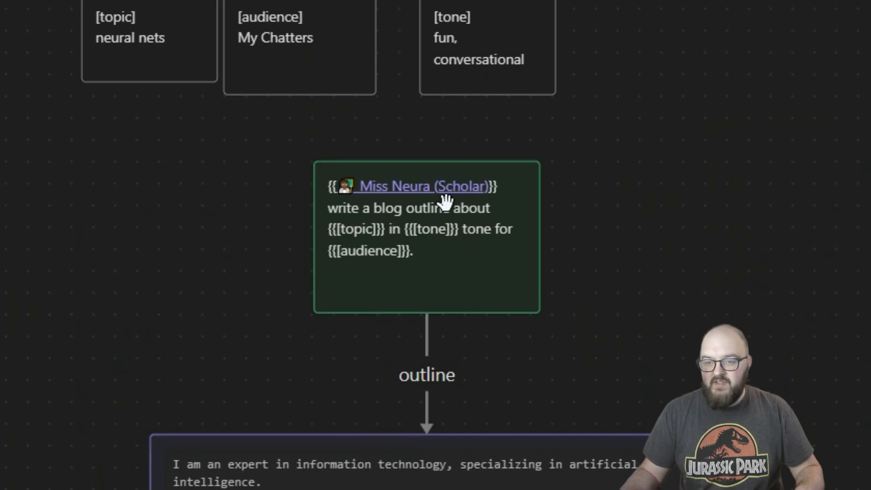
pyautogui.click(454, 205)
pyautogui.click(451, 204)
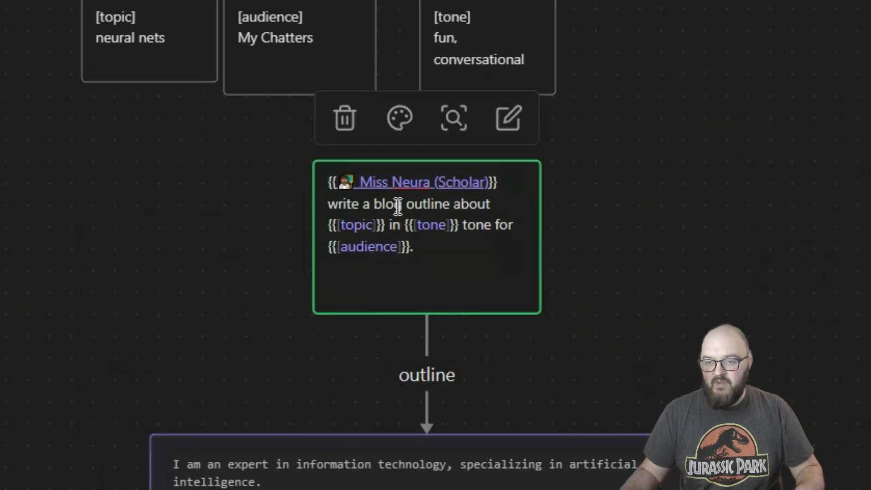
pyautogui.click(375, 203)
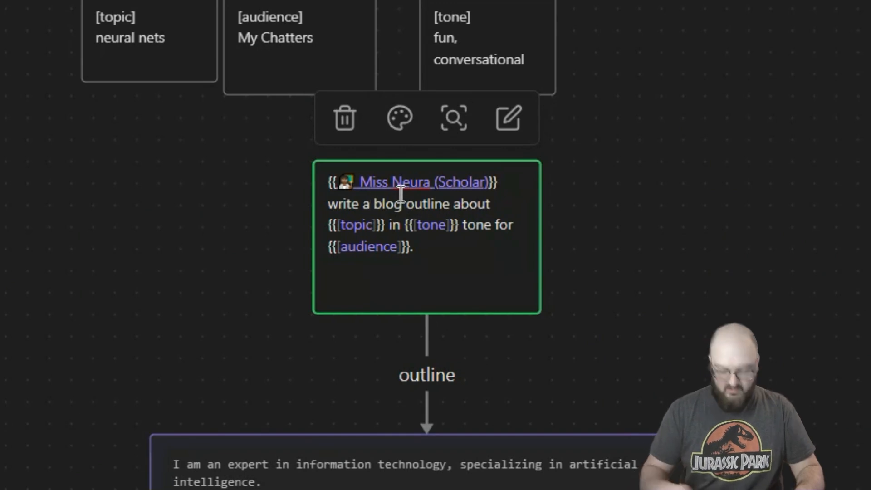
pyautogui.write('numbered')
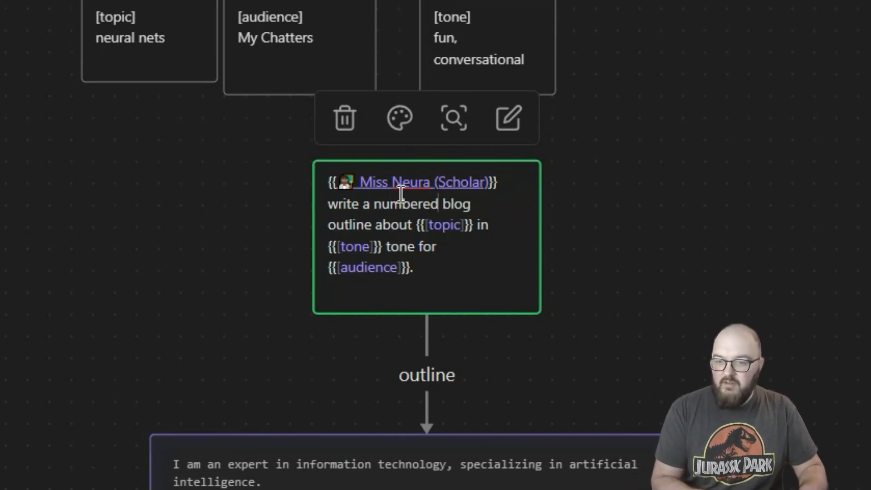
# Step: Insert "with 5 sections" between "outline" and "about" in the outline prompt card
pyautogui.click(373, 225)
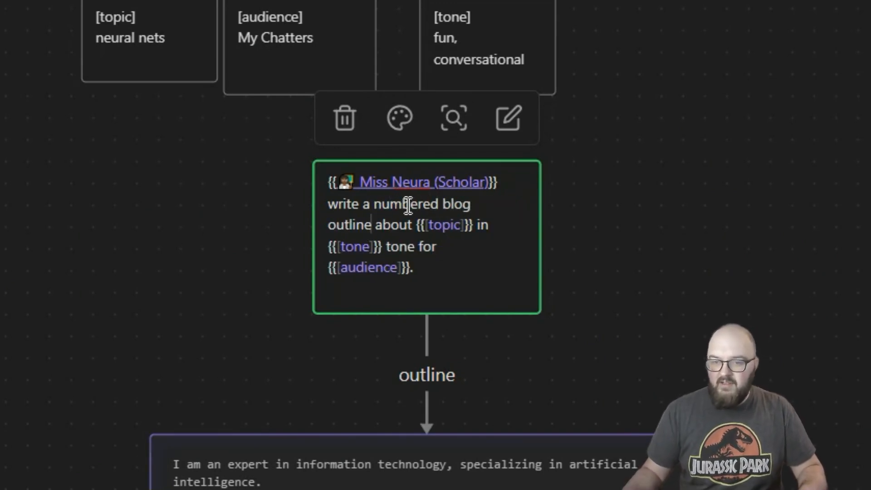
pyautogui.write('f')
pyautogui.press('BackSpace')
pyautogui.write('with 5 ')
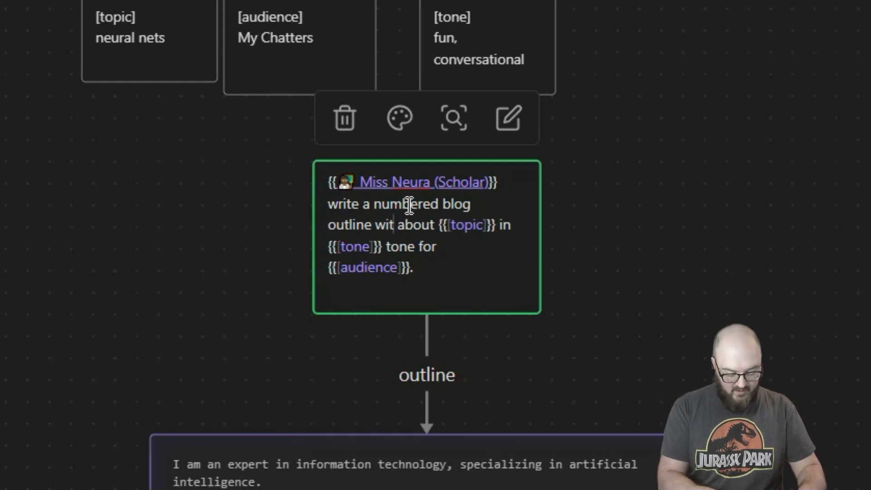
pyautogui.write('sections')
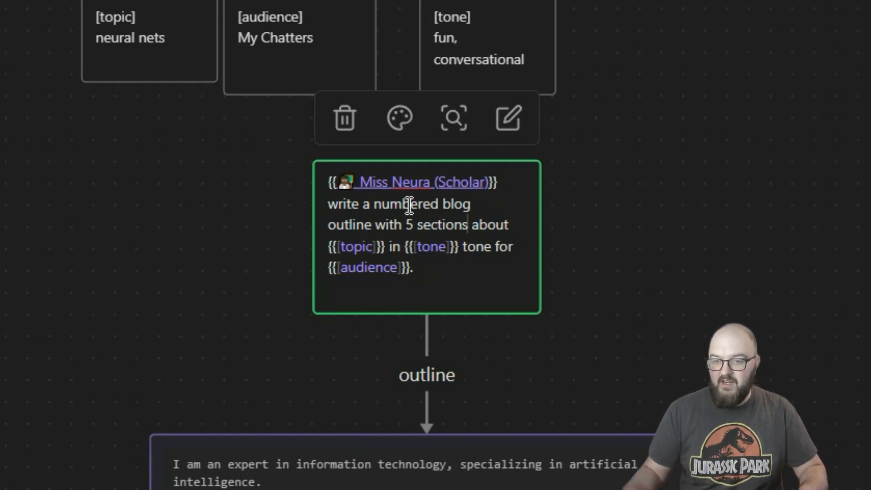
# Step: Set the number of sections in the outline prompt card to 3 and finish editing it
pyautogui.moveTo(634, 489); pyautogui.dragTo(285, 381)
pyautogui.moveTo(160, 153); pyautogui.dragTo(489, 411)
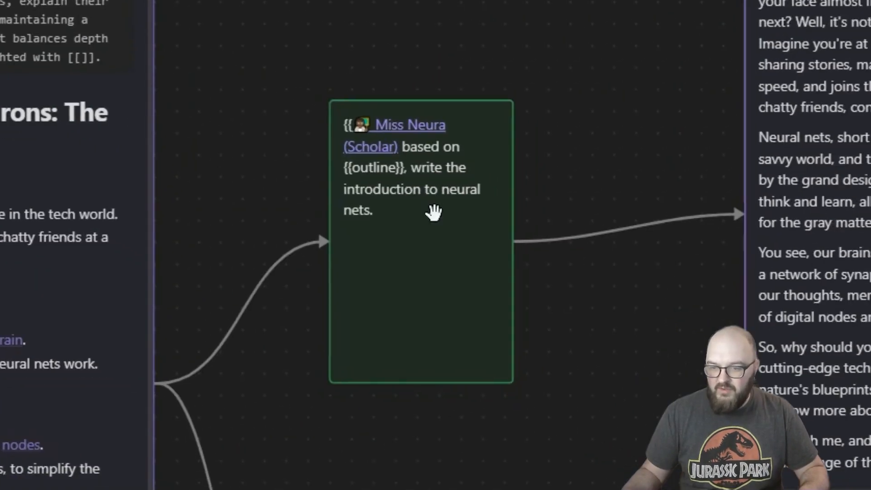
pyautogui.click(182, 186)
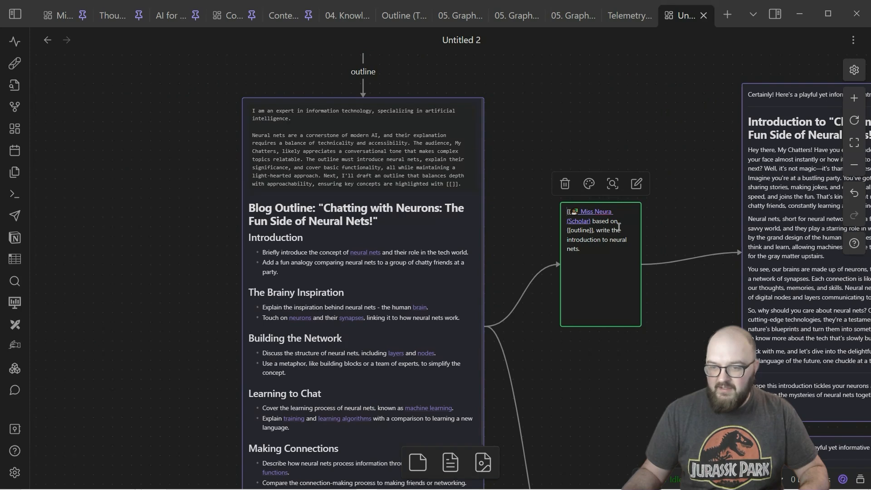
# Step: Replace "the introduction to neural nets" with "section 1" in the upper prompt card linked to the outline
pyautogui.moveTo(612, 230); pyautogui.dragTo(620, 254)
pyautogui.write('section 1')
# Step: Replace "introduction to neural nets" with "write section 2" in the duplicated prompt card below
pyautogui.moveTo(671, 383); pyautogui.dragTo(570, 104)
pyautogui.click(502, 336)
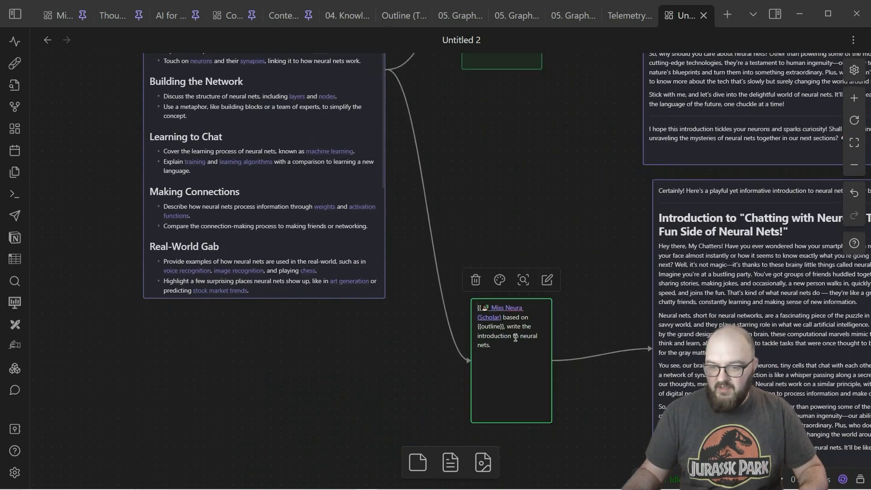
pyautogui.moveTo(476, 336); pyautogui.dragTo(516, 356)
pyautogui.write('write section 2')
# Step: Duplicate the section 2 prompt and its response card below the originals, and connect the outline card to the new prompt
pyautogui.moveTo(400, 352); pyautogui.dragTo(675, 422)
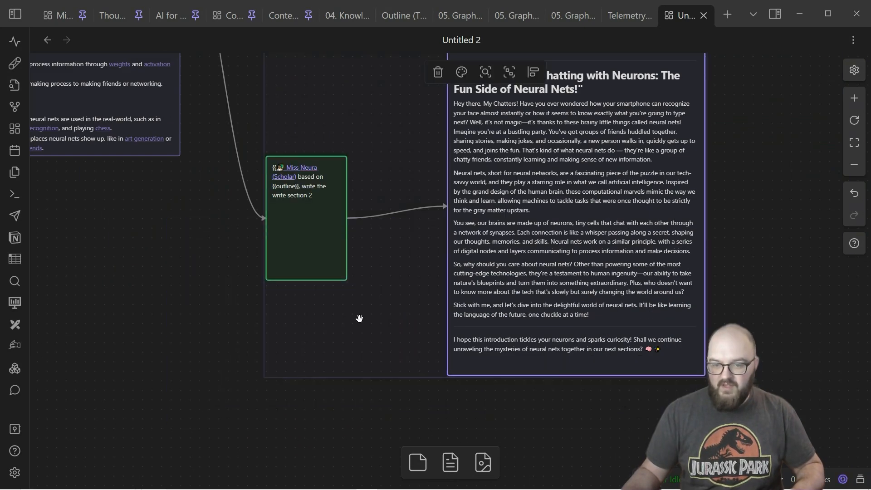
pyautogui.hotkey('ctrl', 'v')
pyautogui.moveTo(204, 306); pyautogui.dragTo(204, 193)
pyautogui.moveTo(270, 203); pyautogui.dragTo(298, 392)
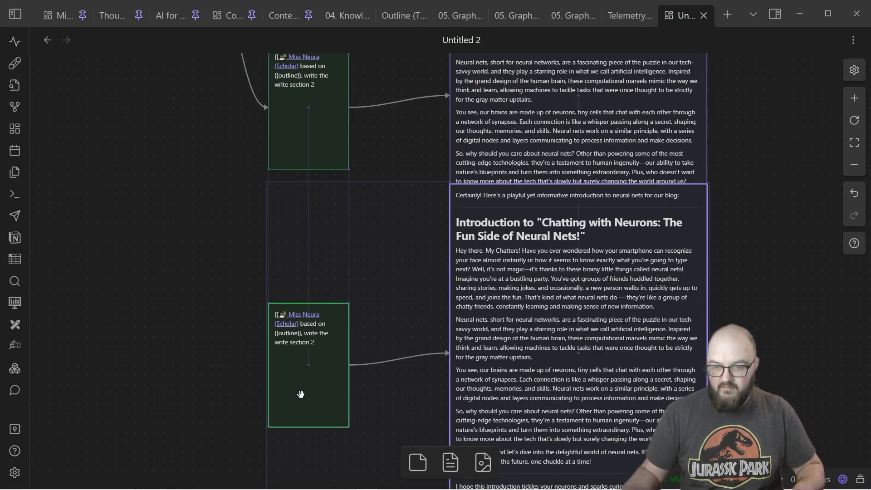
pyautogui.moveTo(197, 220); pyautogui.dragTo(418, 432)
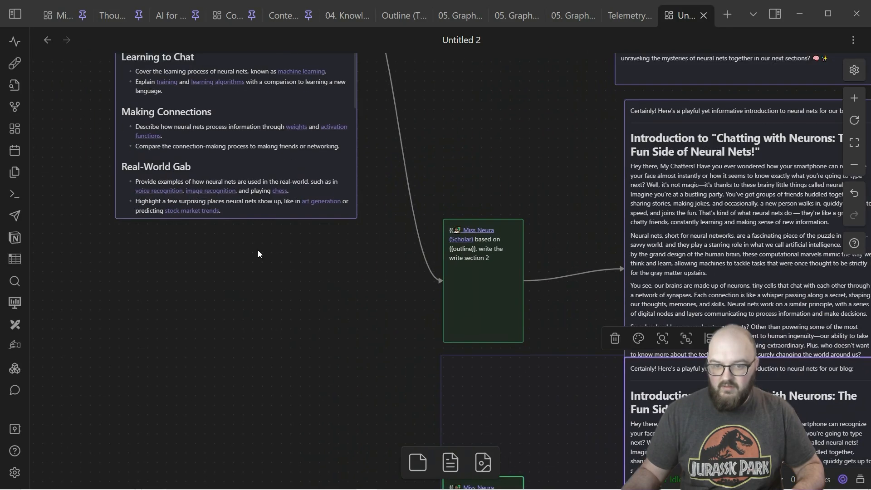
pyautogui.moveTo(235, 221); pyautogui.dragTo(443, 362)
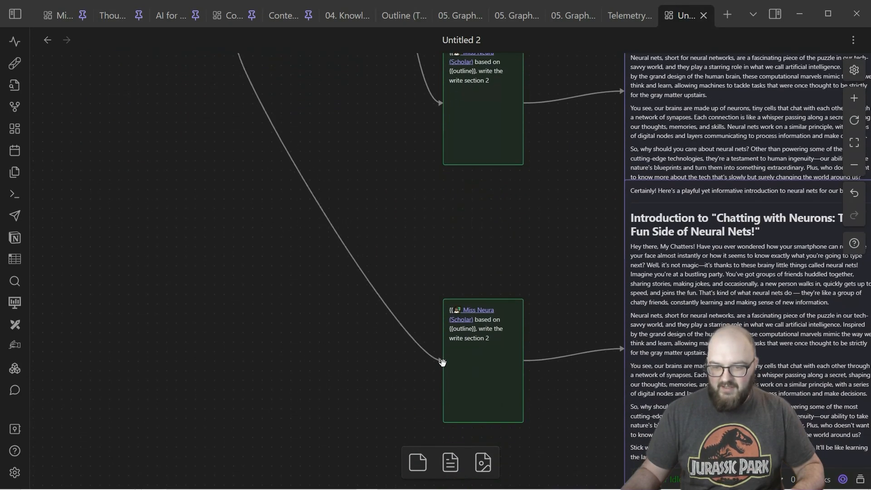
# Step: Change the section number in the lowest prompt card to 3
pyautogui.doubleClick(491, 339)
pyautogui.press('BackSpace')
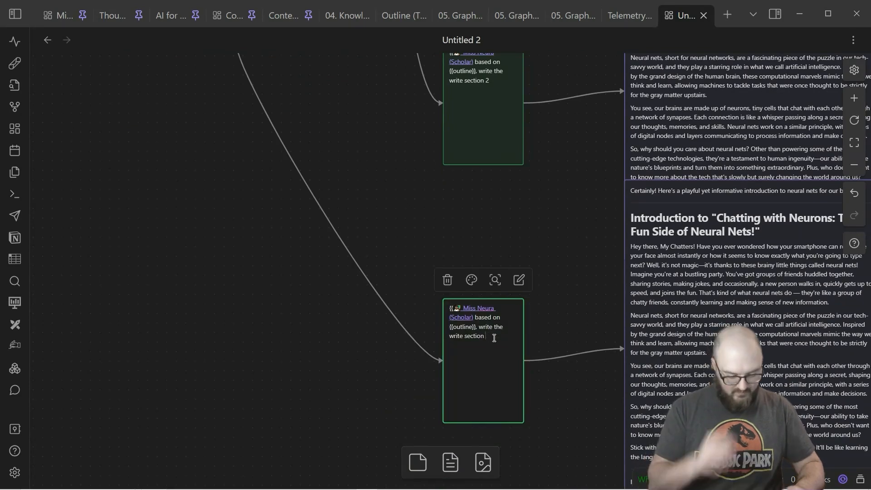
pyautogui.click(407, 191)
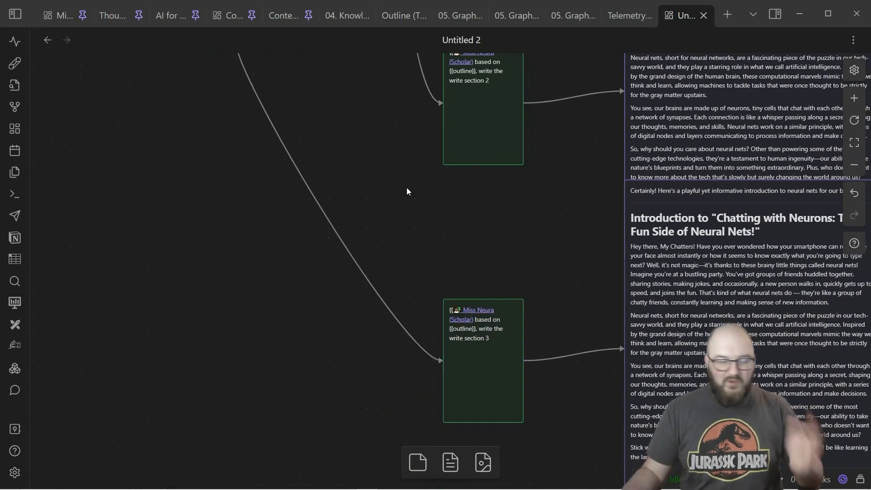
# Step: Append "in {{[tone]}} for {{[audience]}}" after "section 1" in the first section prompt card, linking both variable cards
pyautogui.scroll(5, 391, 173)
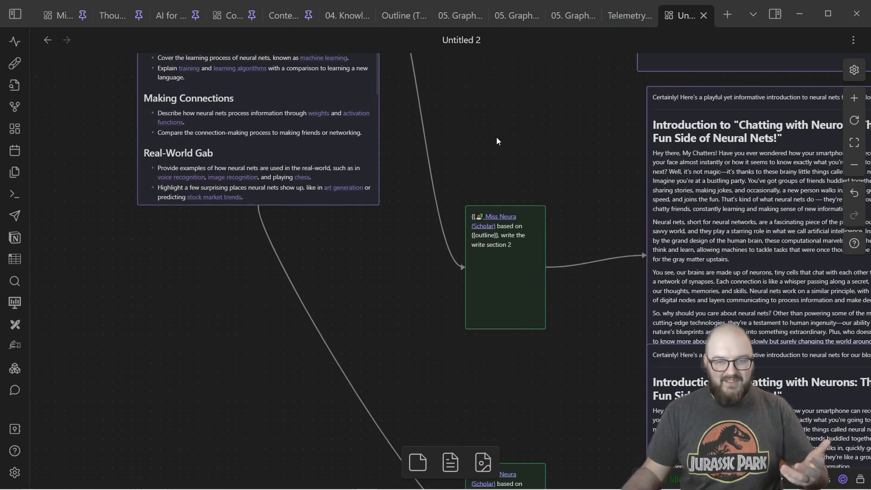
pyautogui.scroll(7, 463, 361)
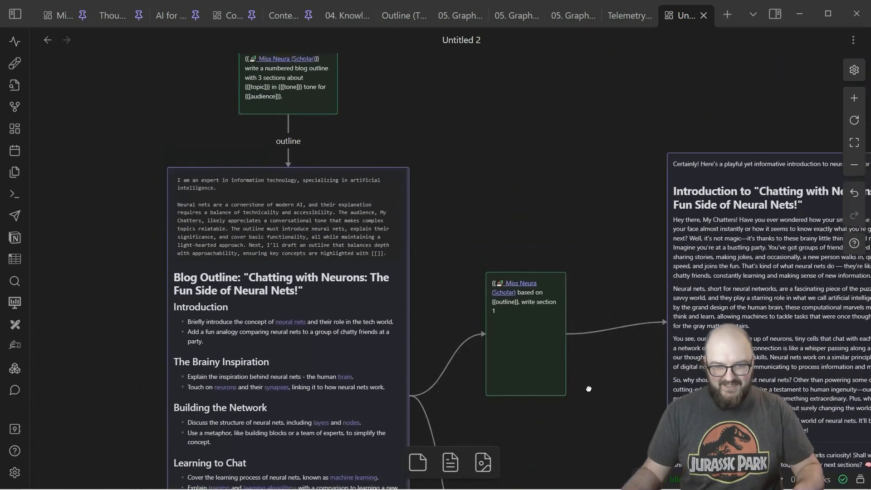
pyautogui.scroll(3, 409, 107)
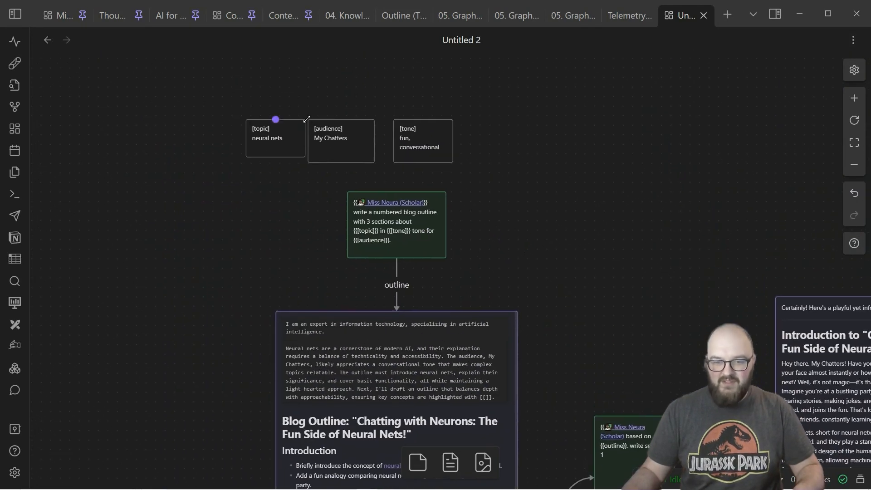
pyautogui.moveTo(632, 227); pyautogui.dragTo(542, 153)
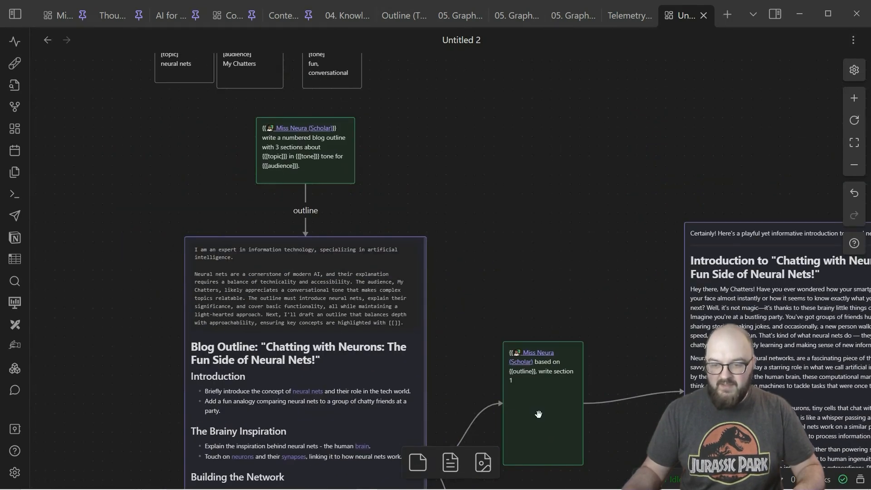
pyautogui.click(543, 389)
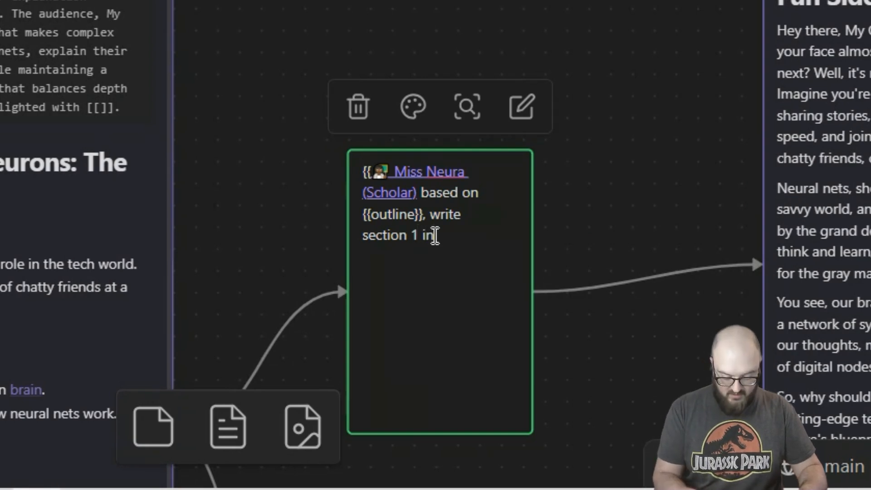
pyautogui.write('{{')
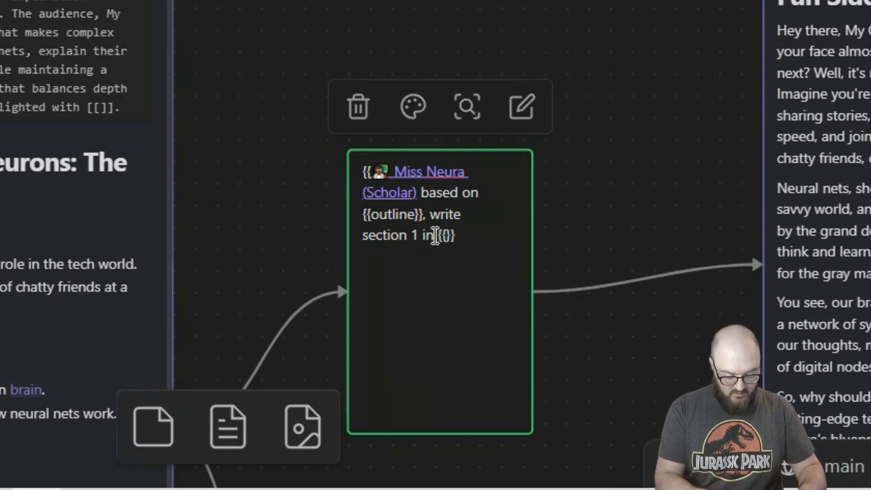
pyautogui.write('[[tone')
pyautogui.press('End')
pyautogui.write('for ')
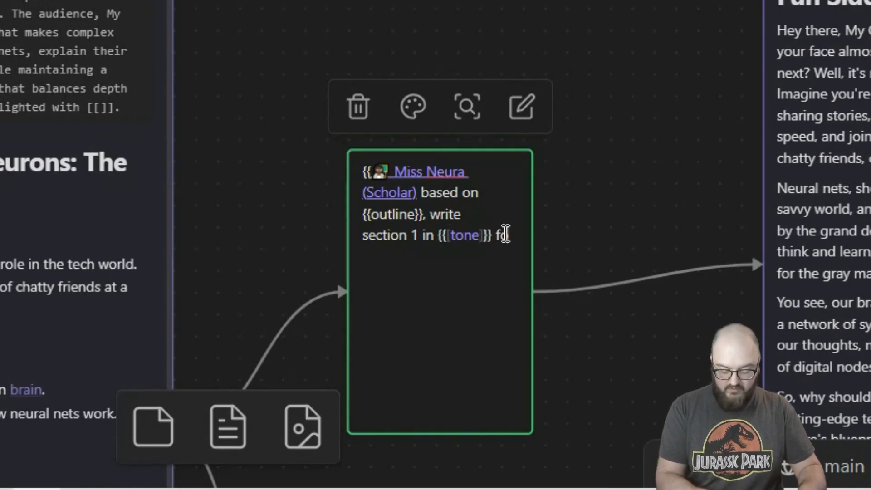
pyautogui.write('{{[[audience')
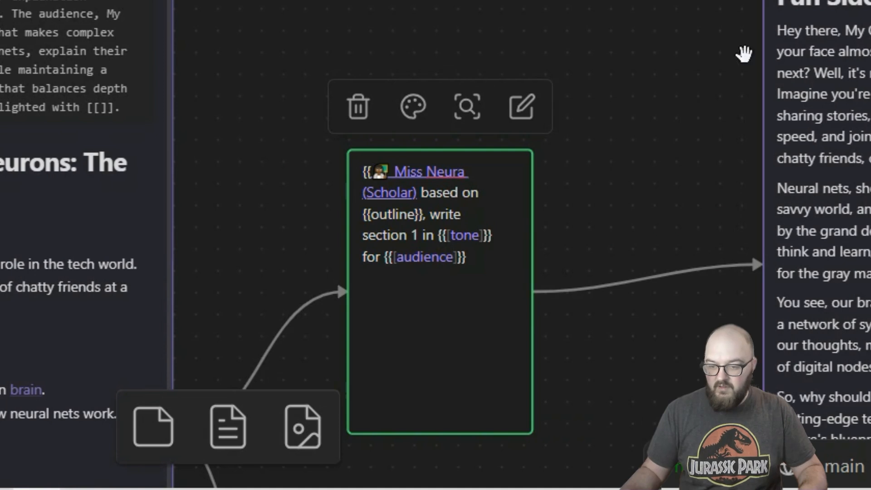
pyautogui.click(592, 233)
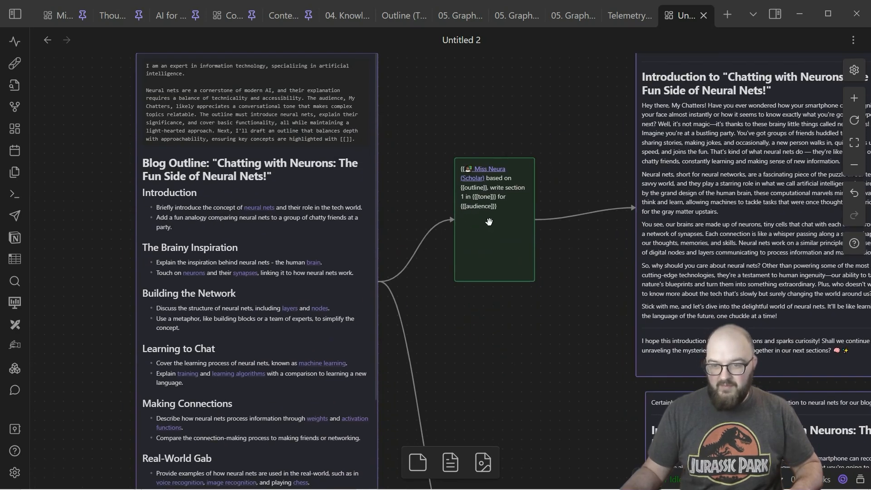
# Step: Copy "in {{[tone]}} for {{[audience]}}" from the section 1 prompt to the end of the section 2 prompt
pyautogui.click(489, 221)
pyautogui.click(489, 222)
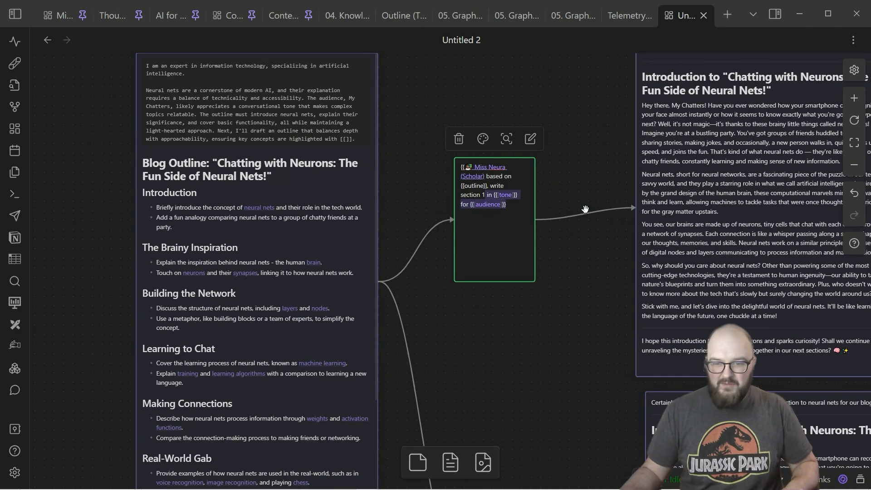
pyautogui.moveTo(605, 335); pyautogui.dragTo(617, 173)
pyautogui.moveTo(616, 308); pyautogui.dragTo(610, 272)
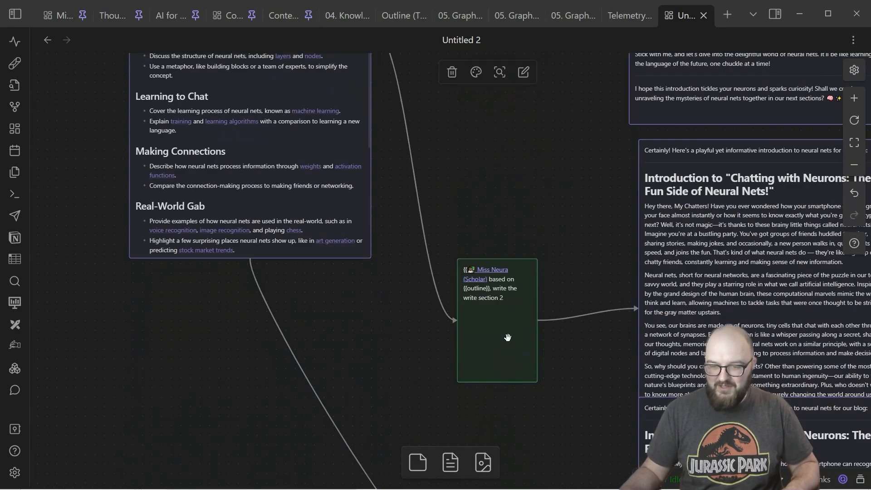
pyautogui.click(506, 347)
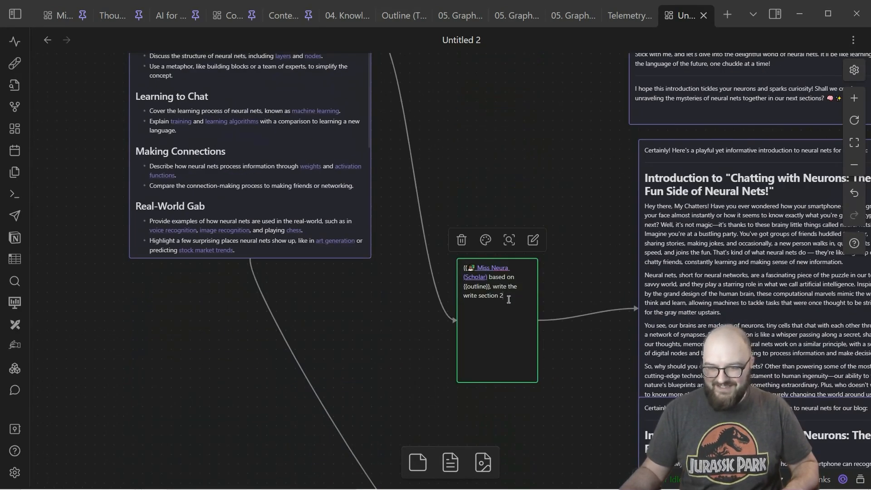
pyautogui.write('in {{tone}} for {{audience}}')
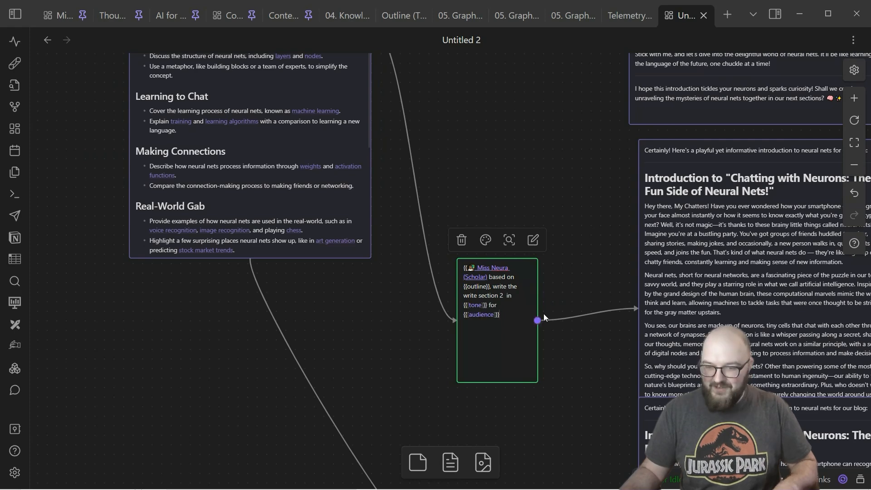
# Step: Append the copied "in {{[tone]}} for {{[audience]}}" text to the end of the section 3 prompt
pyautogui.scroll(-4, 565, 352)
pyautogui.moveTo(584, 341); pyautogui.dragTo(557, 286)
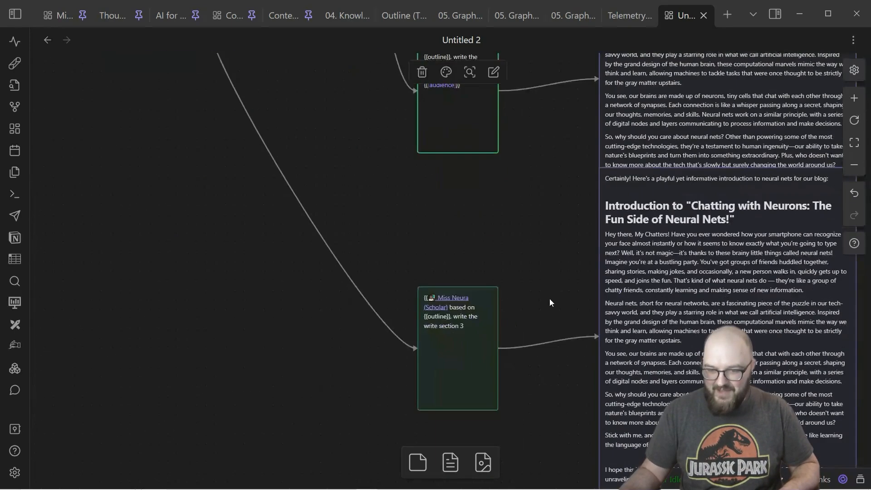
pyautogui.click(474, 329)
pyautogui.click(474, 329)
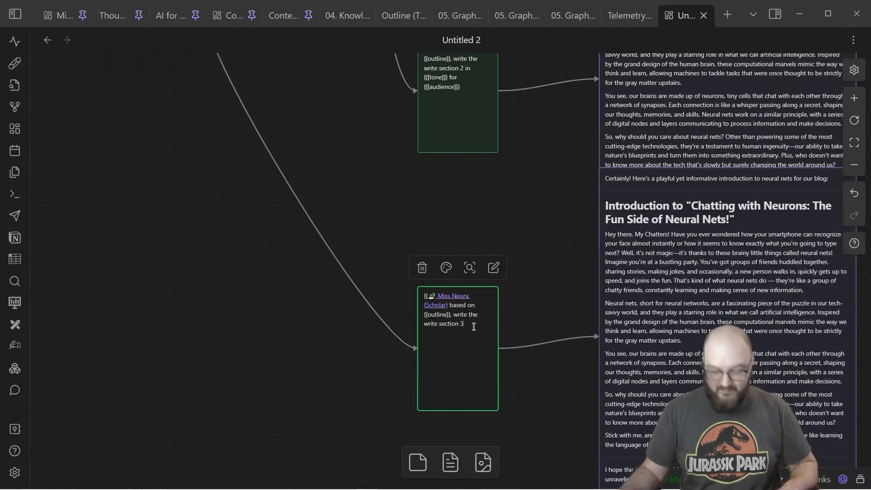
pyautogui.write('in {{[tone]}} for {{[audience]}}')
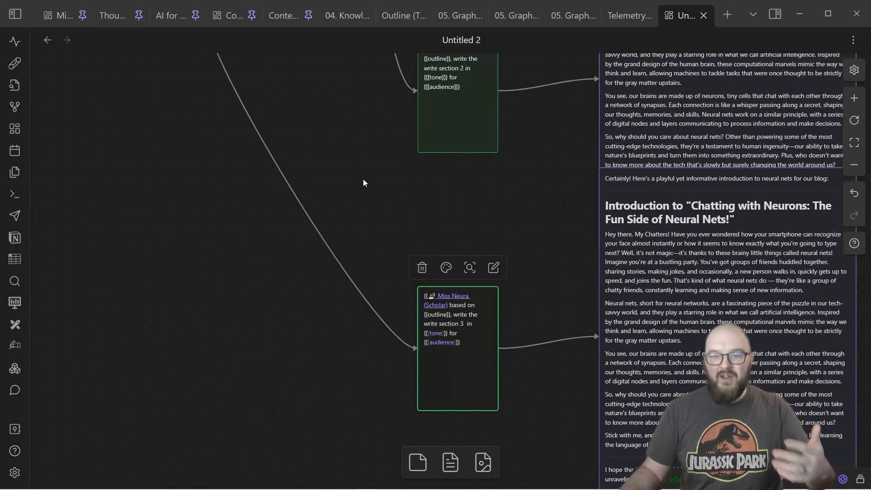
# Step: Review the outline prompt and the three section prompt cards for correct wording, variables and connections
pyautogui.scroll(10, 477, 276)
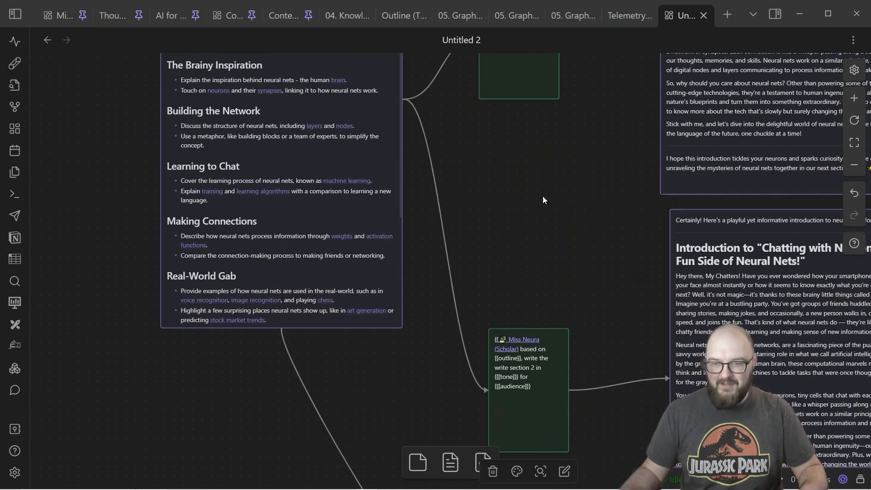
pyautogui.scroll(3, 580, 320)
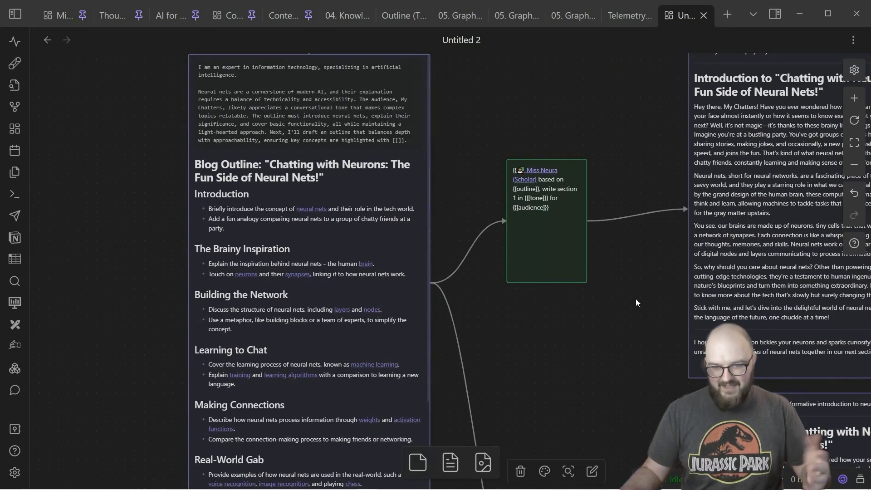
pyautogui.moveTo(509, 122); pyautogui.dragTo(270, 184)
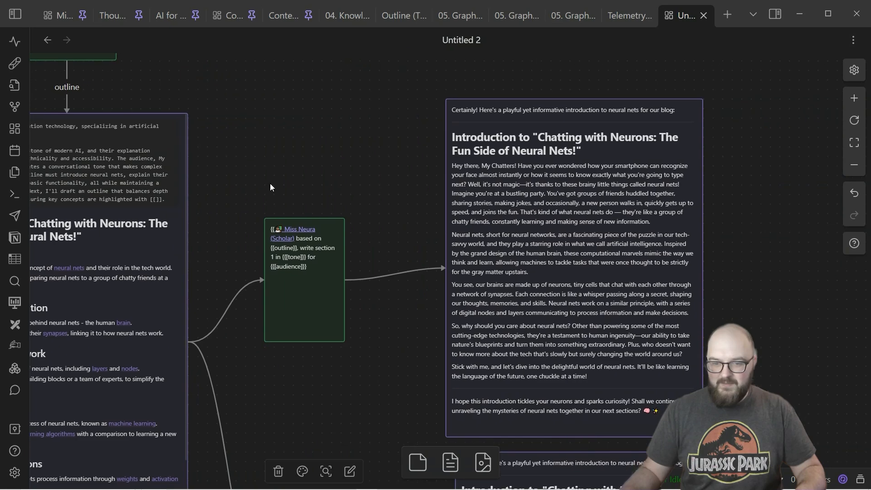
pyautogui.moveTo(384, 340); pyautogui.dragTo(338, 69)
pyautogui.moveTo(330, 231); pyautogui.dragTo(344, 15)
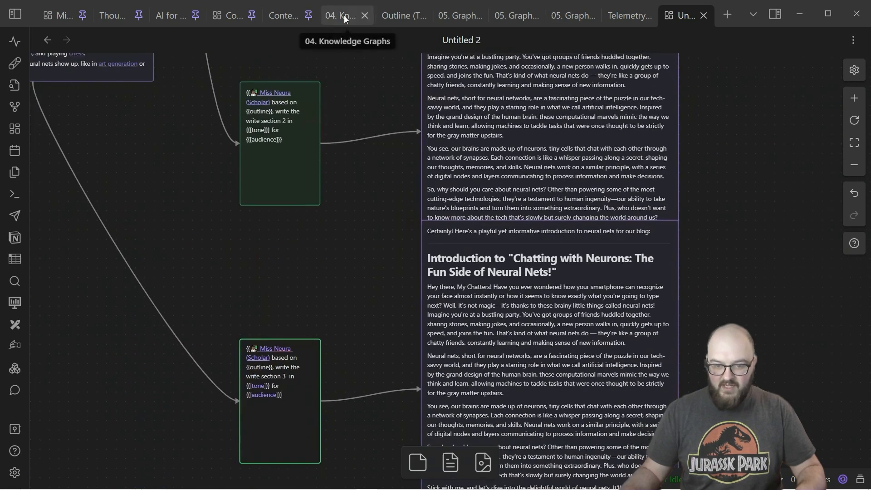
pyautogui.moveTo(414, 95); pyautogui.dragTo(635, 481)
pyautogui.moveTo(403, 101); pyautogui.dragTo(477, 263)
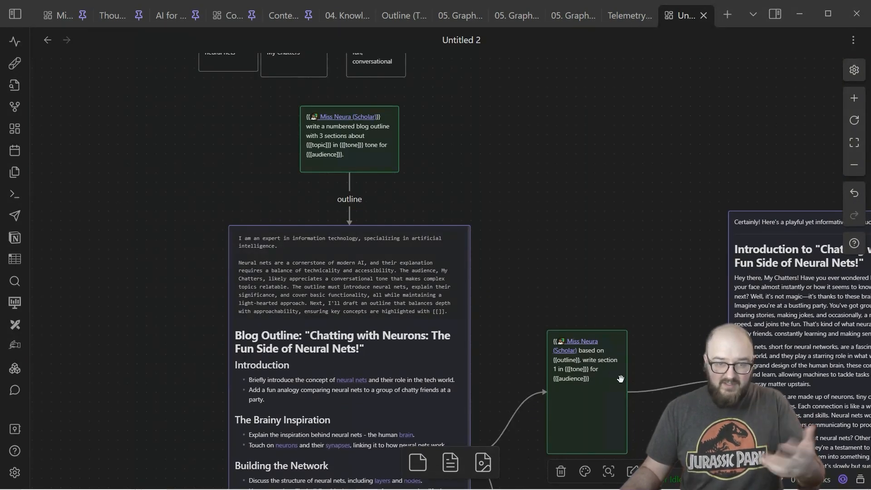
# Step: Chain the section prompts with arrows from the section 1 card to section 2 and from section 2 to section 3
pyautogui.moveTo(574, 226); pyautogui.dragTo(275, 124)
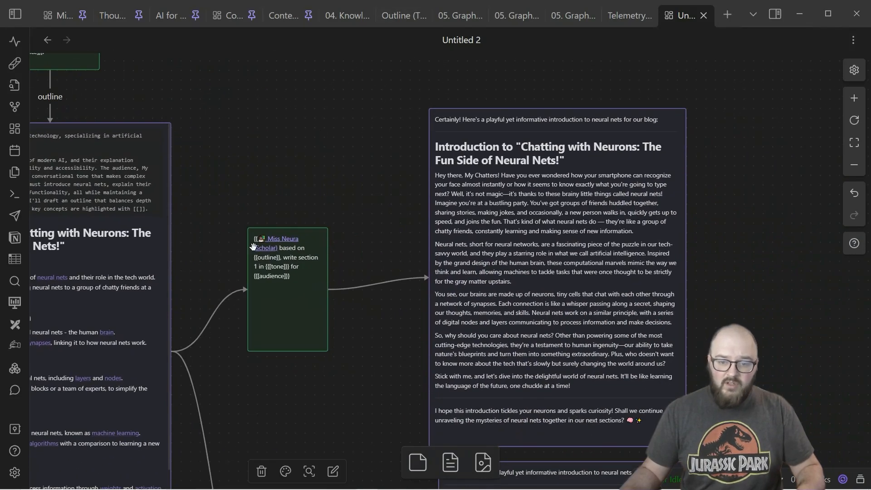
pyautogui.scroll(-5, 316, 306)
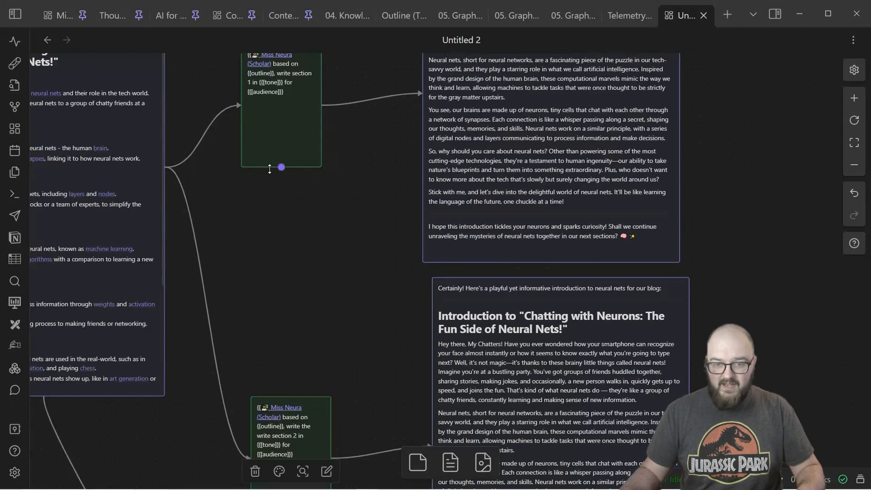
pyautogui.moveTo(282, 167); pyautogui.dragTo(285, 395)
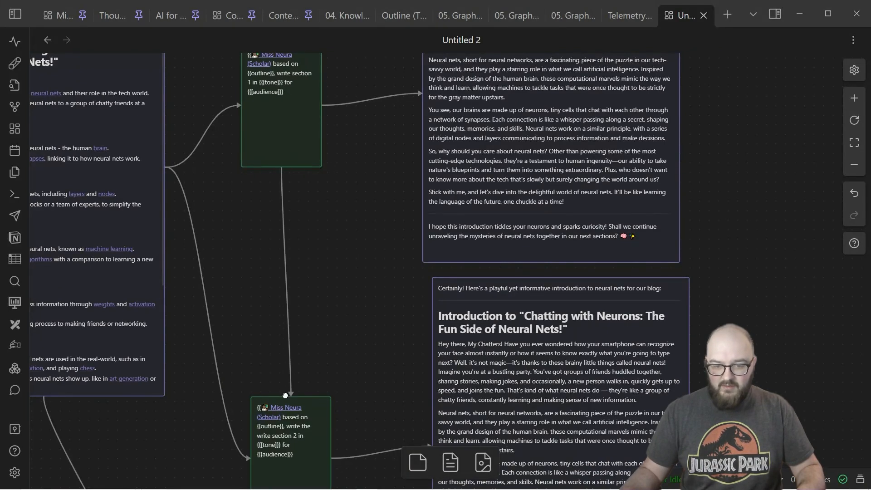
pyautogui.scroll(-8, 372, 307)
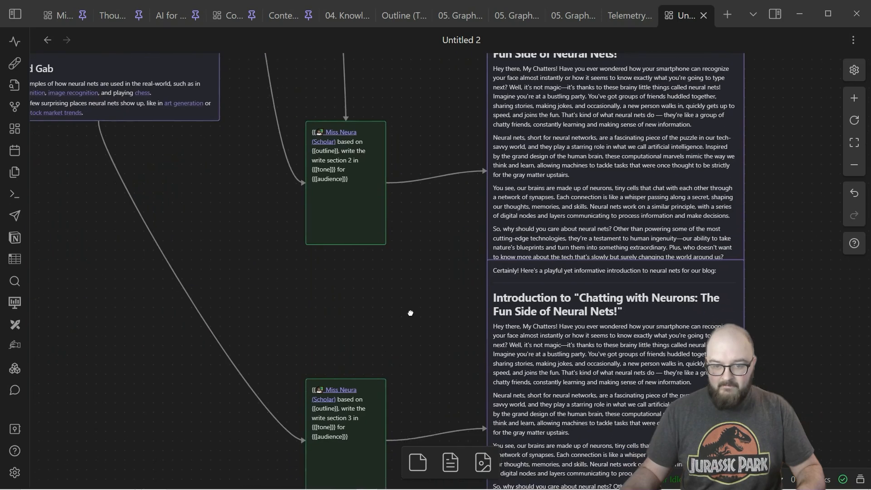
pyautogui.moveTo(368, 138); pyautogui.dragTo(367, 301)
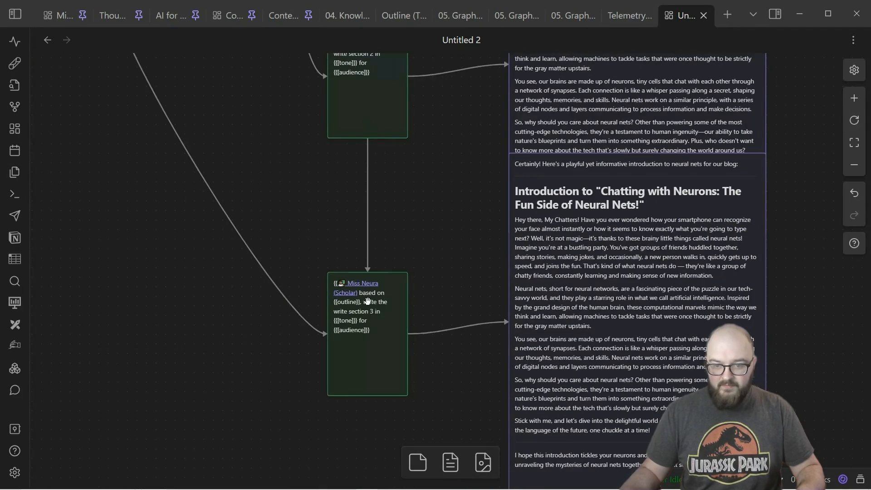
# Step: Run the cannoli on the canvas to regenerate the outline and the section responses
pyautogui.scroll(9, 468, 255)
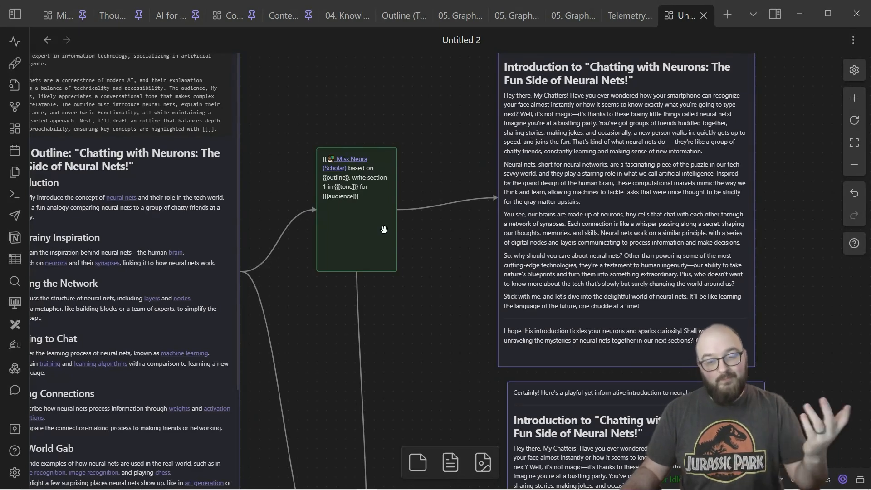
pyautogui.scroll(-5, 445, 309)
pyautogui.scroll(3, 447, 299)
pyautogui.scroll(6, 447, 290)
pyautogui.moveTo(455, 99); pyautogui.dragTo(580, 252)
pyautogui.scroll(-2, 589, 277)
pyautogui.scroll(-3, 597, 300)
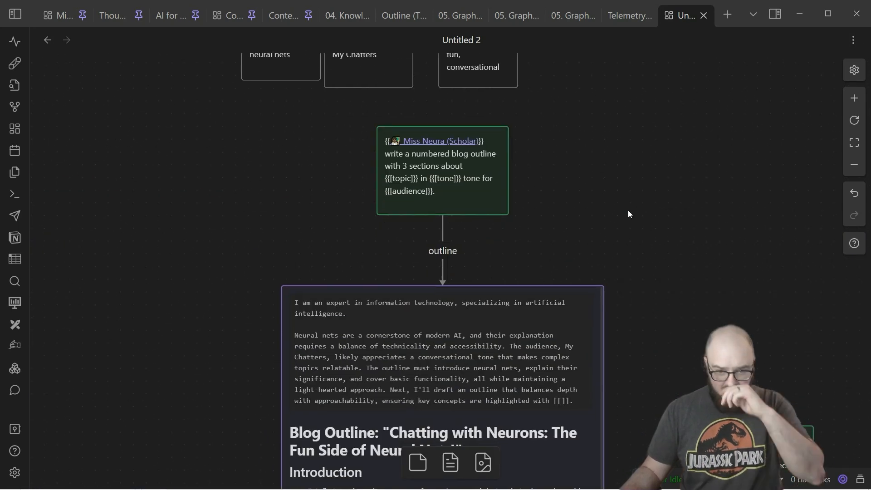
pyautogui.click(15, 65)
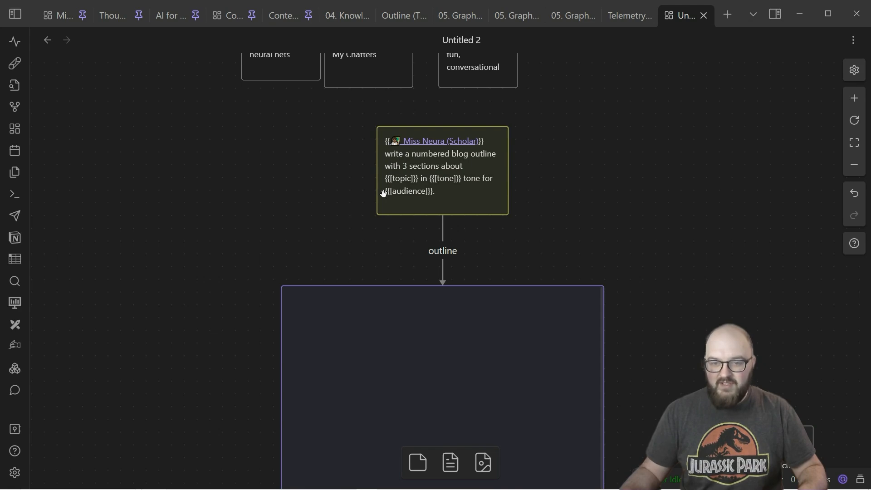
# Step: Examine the newly generated numbered outline and compare it with the section 1 response
pyautogui.moveTo(333, 130); pyautogui.dragTo(348, 181)
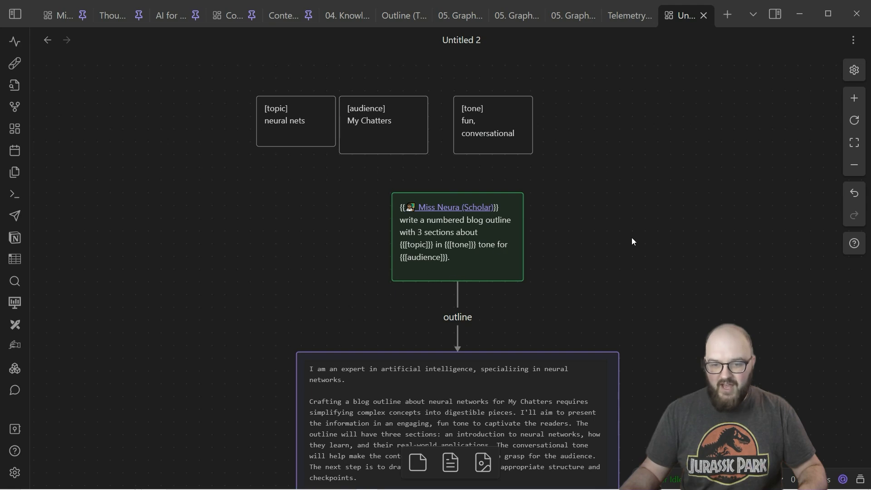
pyautogui.moveTo(690, 308); pyautogui.dragTo(616, 118)
pyautogui.moveTo(611, 323); pyautogui.dragTo(628, 112)
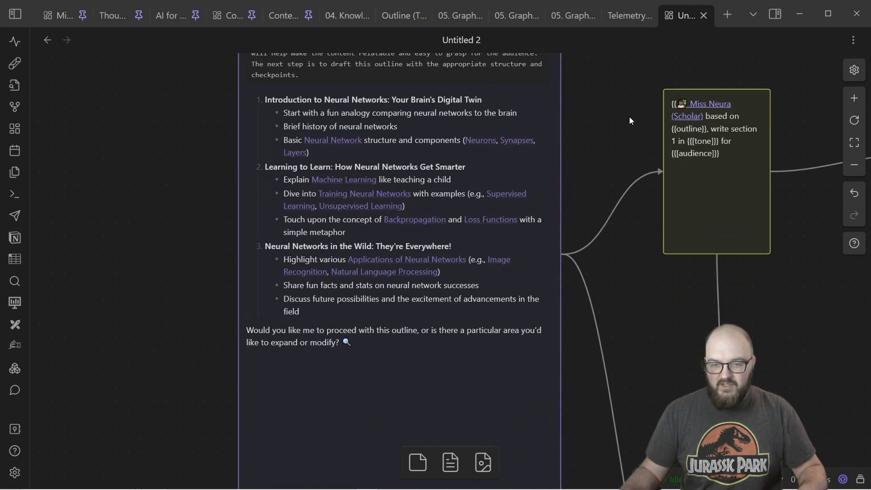
pyautogui.moveTo(630, 291); pyautogui.dragTo(280, 316)
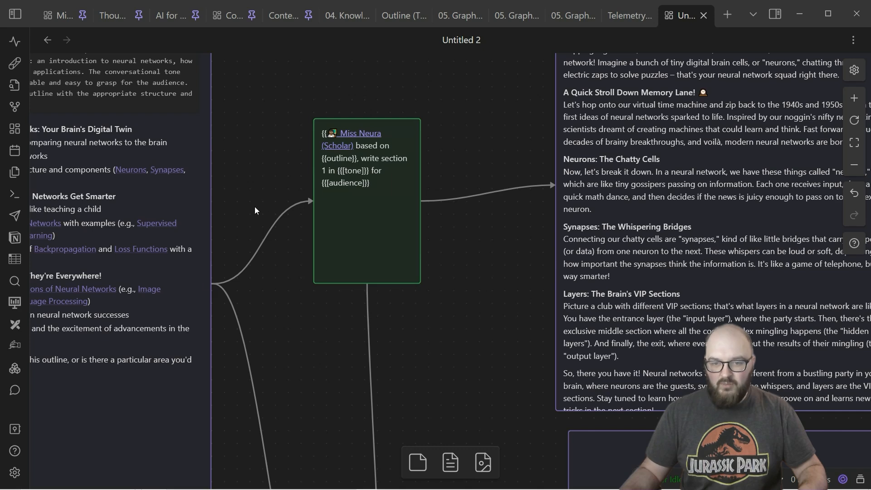
pyautogui.moveTo(513, 282); pyautogui.dragTo(247, 416)
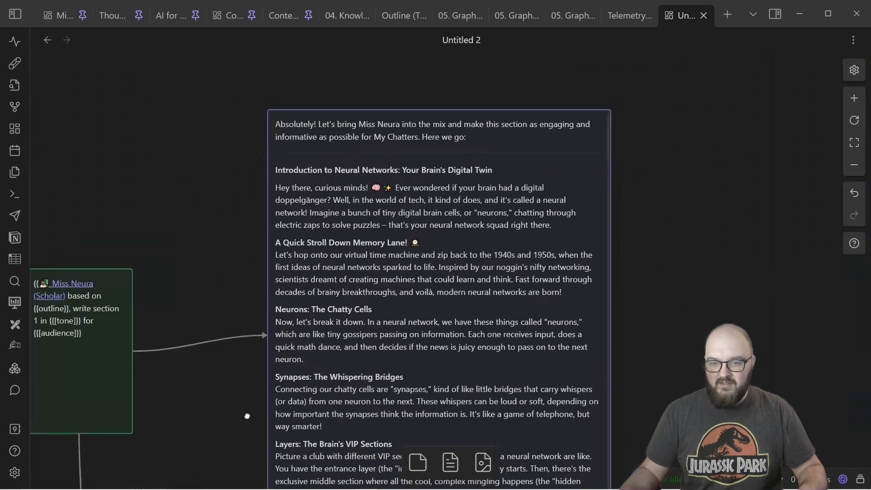
pyautogui.scroll(-2, 374, 312)
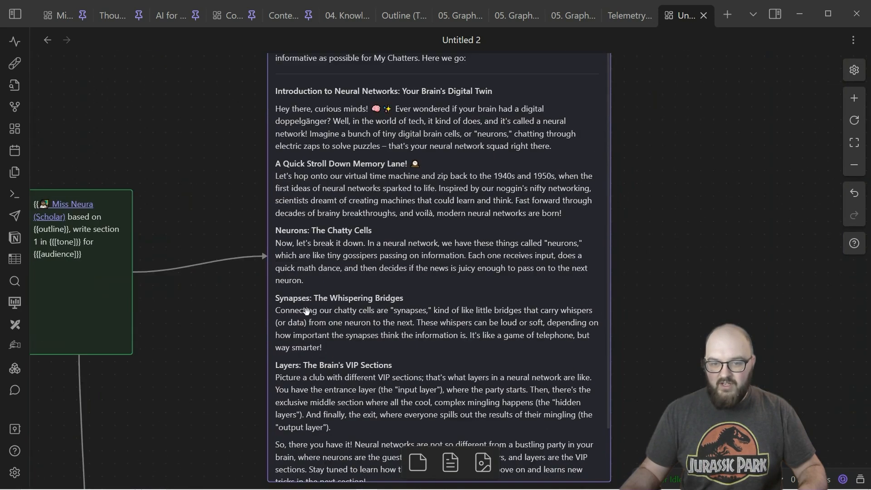
pyautogui.moveTo(174, 370); pyautogui.dragTo(828, 265)
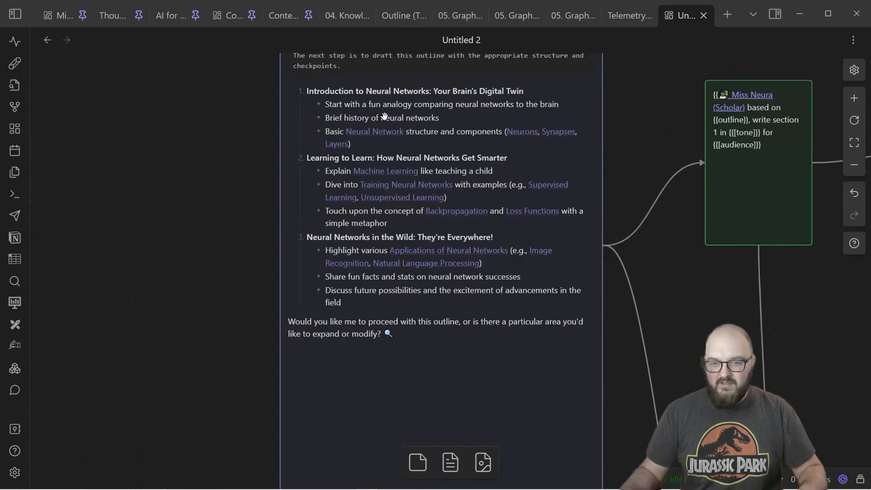
pyautogui.moveTo(633, 255); pyautogui.dragTo(285, 143)
pyautogui.moveTo(516, 215); pyautogui.dragTo(518, 14)
# Step: Follow the cannoli run through the section 2 and section 3 prompt cards until it finishes
pyautogui.scroll(5, 500, 296)
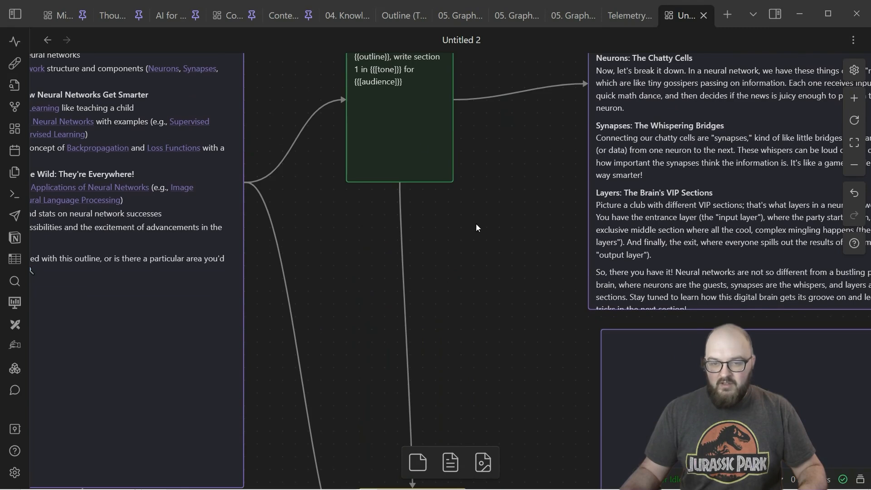
pyautogui.scroll(-3, 540, 227)
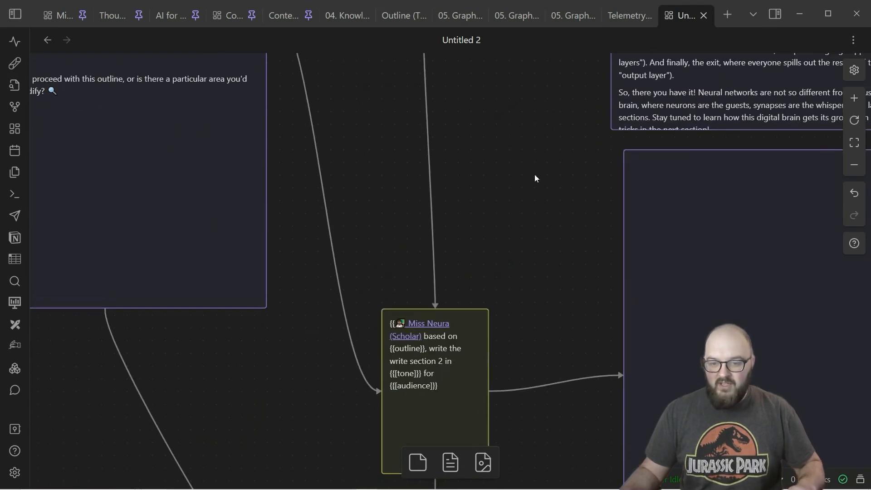
pyautogui.keyDown('ctrl'); pyautogui.scroll(-5, 500, 194); pyautogui.keyUp('ctrl')
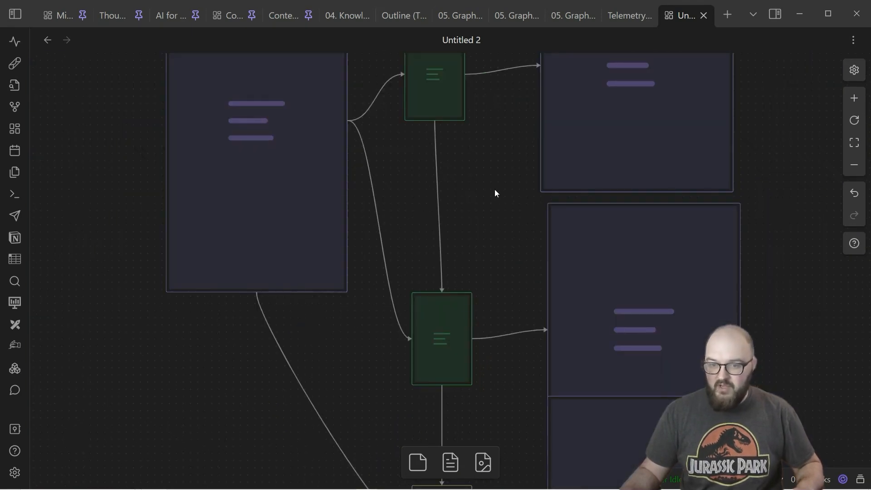
pyautogui.scroll(-3, 496, 201)
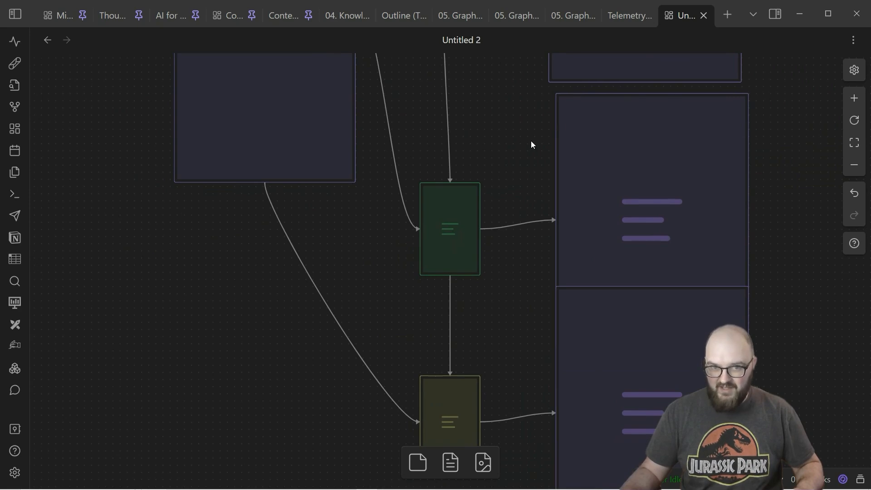
pyautogui.scroll(4, 520, 129)
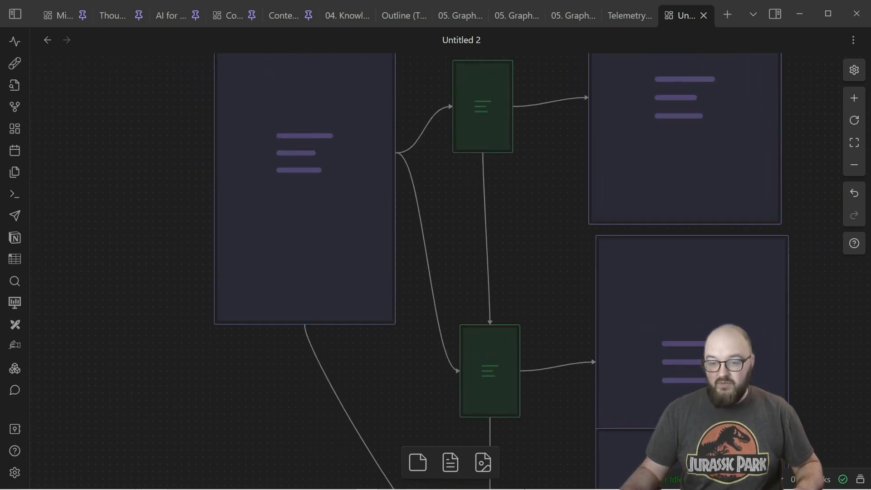
pyautogui.scroll(-5, 560, 278)
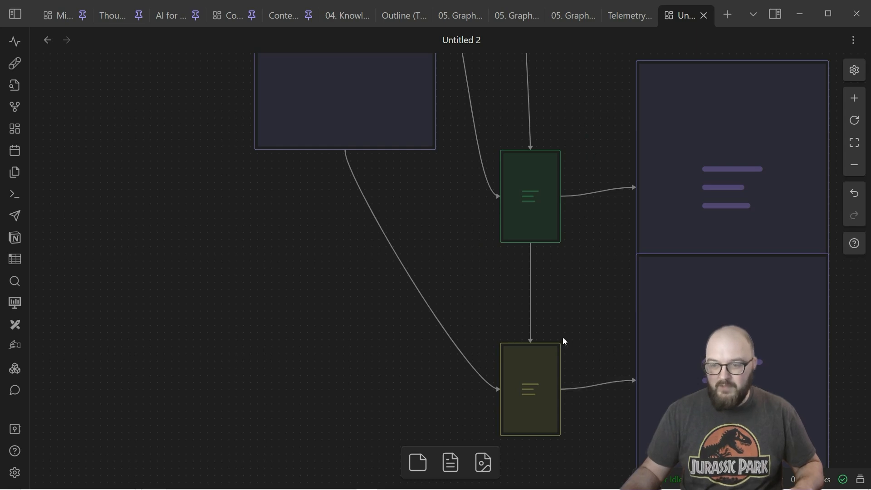
pyautogui.moveTo(622, 132); pyautogui.dragTo(480, 348)
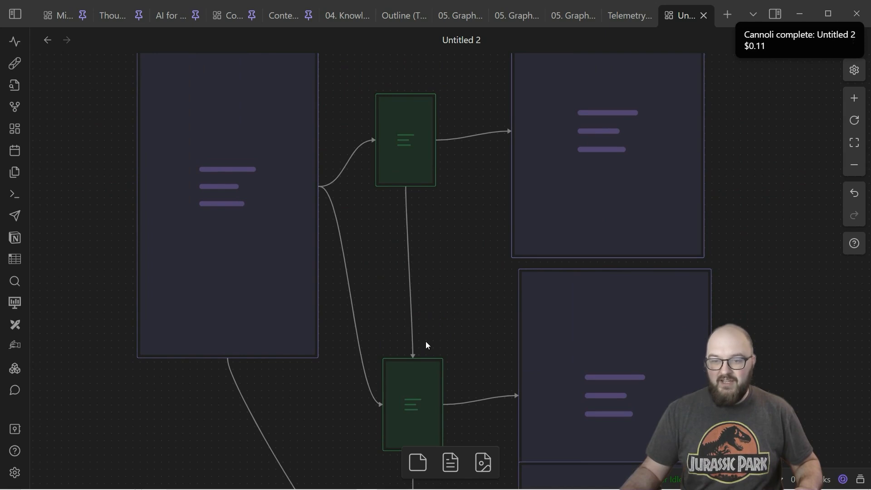
# Step: Read through the generated responses for sections 1 to 3 and check the overall layout of the prompt chain
pyautogui.moveTo(483, 192); pyautogui.dragTo(374, 335)
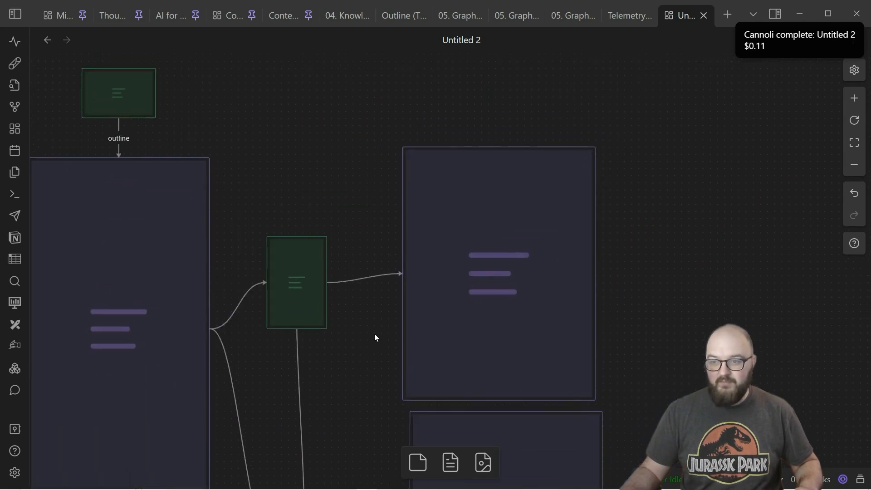
pyautogui.scroll(3, 499, 267)
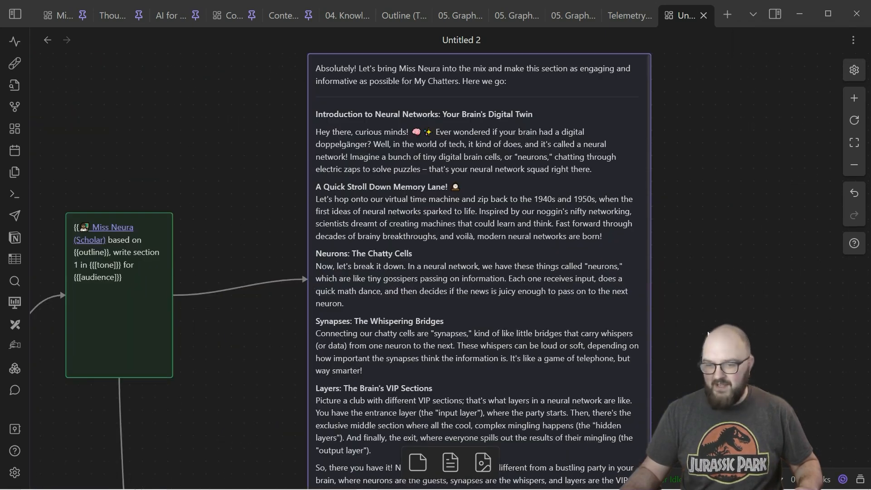
pyautogui.scroll(-10, 708, 333)
pyautogui.scroll(-10, 536, 202)
pyautogui.moveTo(479, 229); pyautogui.dragTo(546, 447)
pyautogui.scroll(-2, 295, 189)
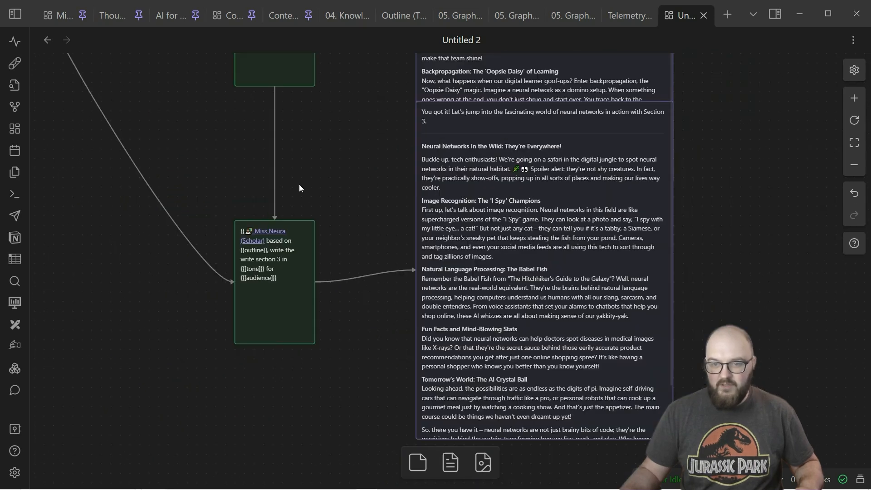
pyautogui.scroll(-2, 344, 158)
pyautogui.scroll(10, 347, 156)
pyautogui.scroll(2, 347, 156)
pyautogui.scroll(-5, 347, 157)
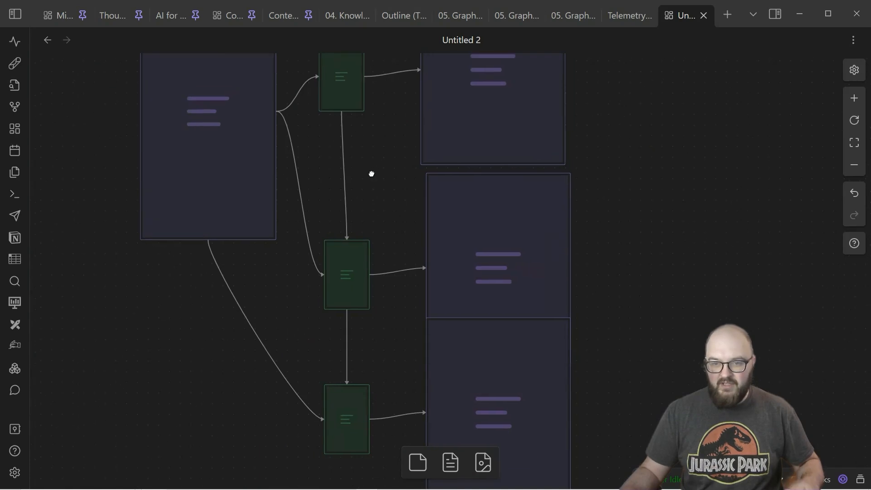
pyautogui.moveTo(372, 174); pyautogui.dragTo(328, 213)
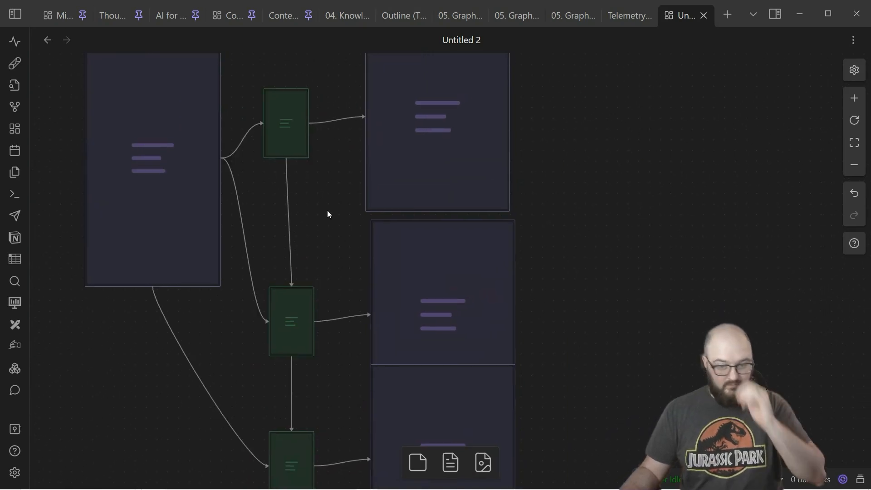
pyautogui.moveTo(322, 197); pyautogui.dragTo(149, 170)
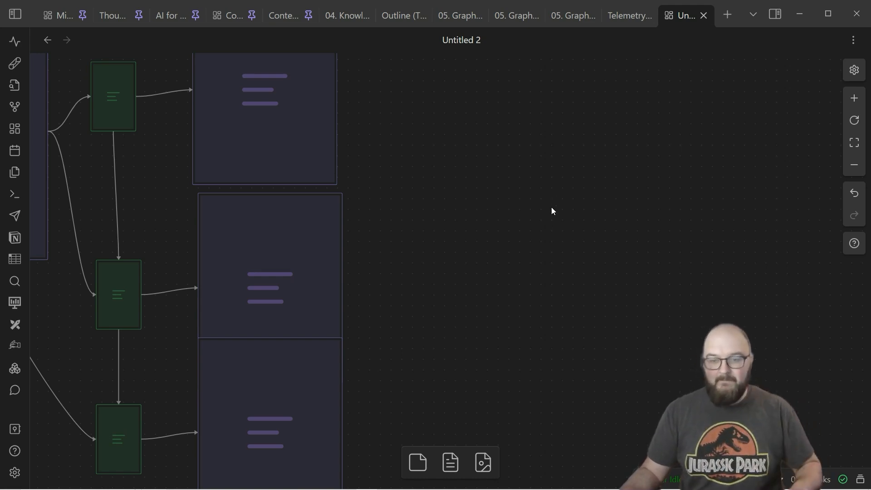
# Step: Add an empty text card beside the section response cards, enlarge it and reposition it between the first two responses
pyautogui.moveTo(551, 208); pyautogui.dragTo(438, 276)
pyautogui.doubleClick(447, 277)
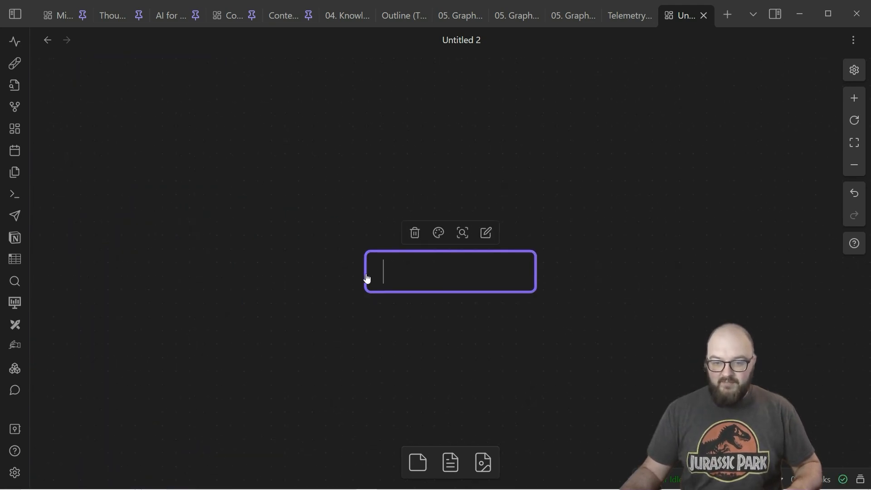
pyautogui.scroll(-3, 331, 271)
pyautogui.click(457, 325)
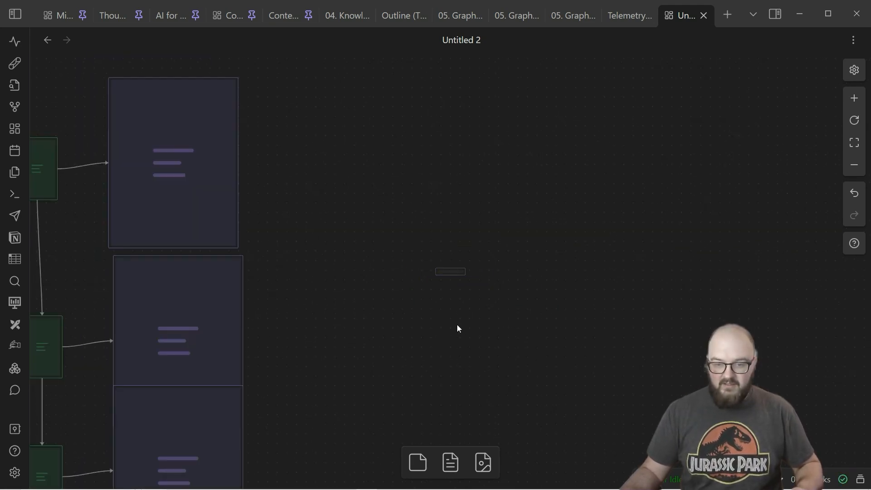
pyautogui.click(460, 272)
pyautogui.moveTo(462, 273); pyautogui.dragTo(488, 315)
pyautogui.moveTo(449, 292); pyautogui.dragTo(426, 282)
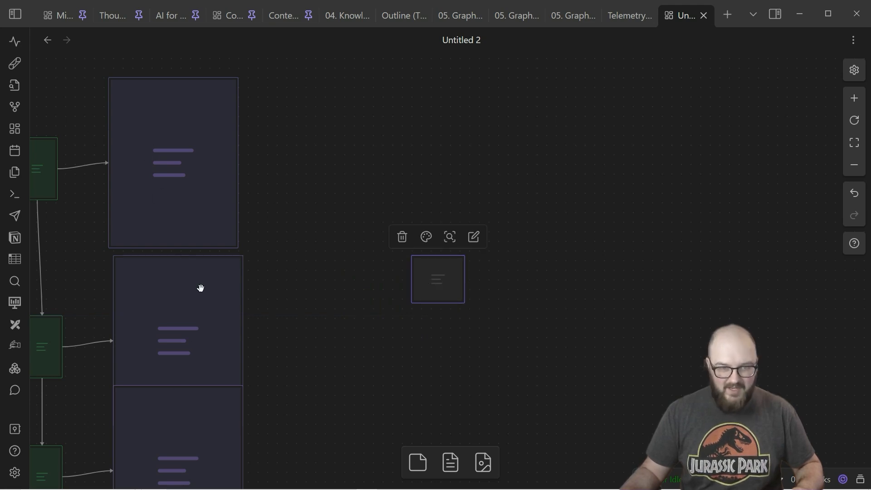
# Step: Connect the three section response cards to the new empty card and enlarge that card further
pyautogui.moveTo(239, 165); pyautogui.dragTo(413, 283)
pyautogui.moveTo(243, 344); pyautogui.dragTo(412, 289)
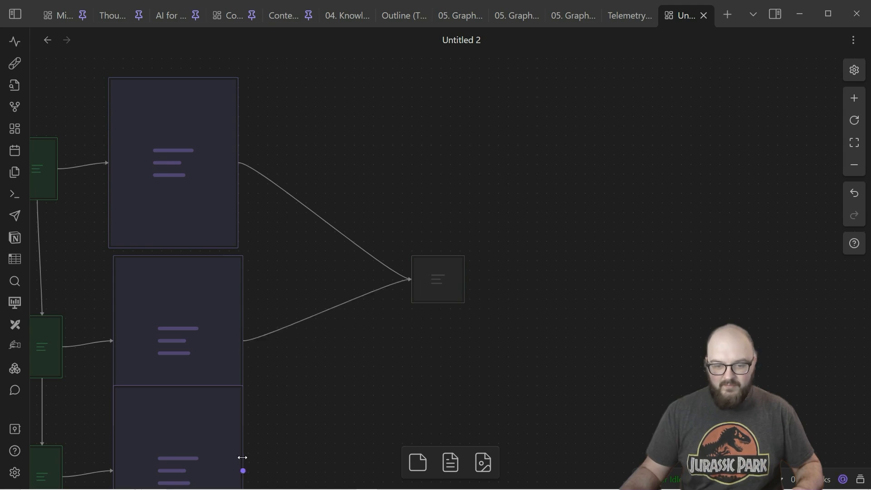
pyautogui.moveTo(243, 474); pyautogui.dragTo(415, 283)
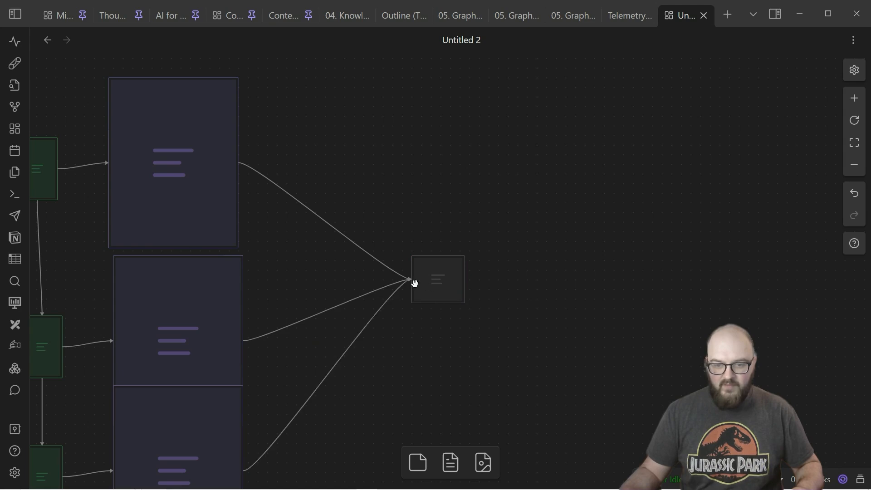
pyautogui.moveTo(463, 301); pyautogui.dragTo(527, 366)
pyautogui.moveTo(284, 260); pyautogui.dragTo(367, 313)
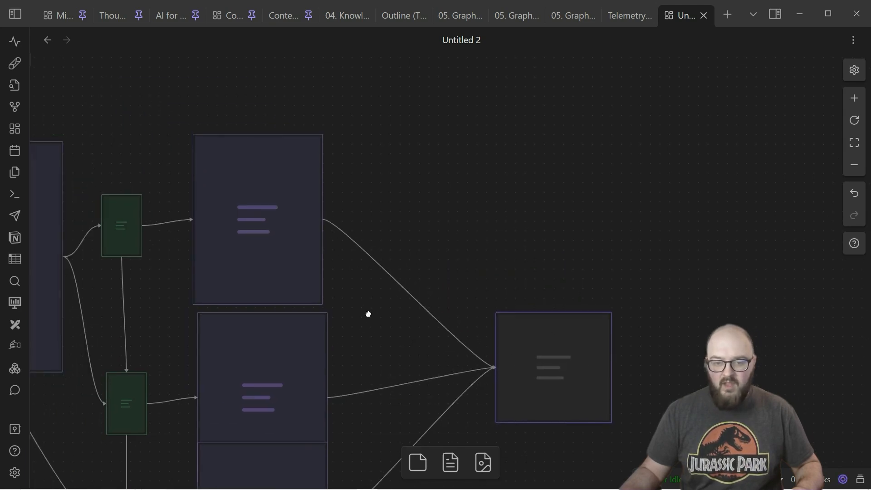
# Step: Label the three arrows leading from the section responses to the new card sec1, sec2 and sec3
pyautogui.click(413, 284)
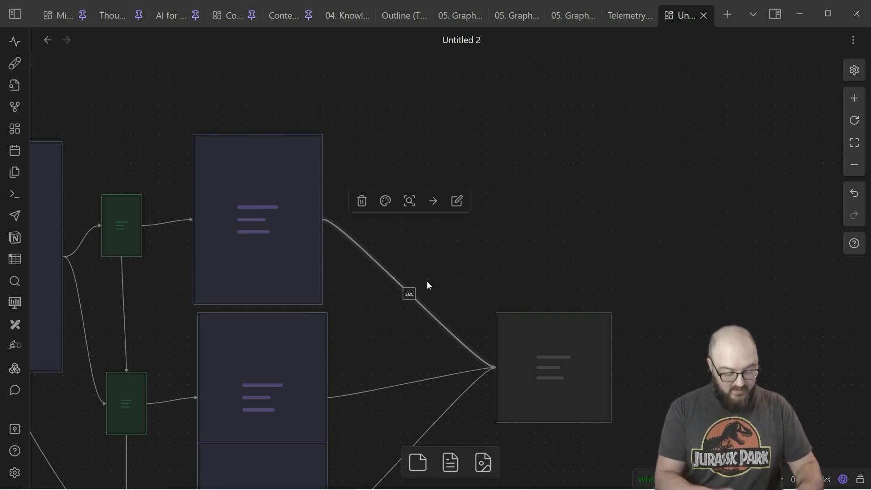
pyautogui.write('1')
pyautogui.click(389, 387)
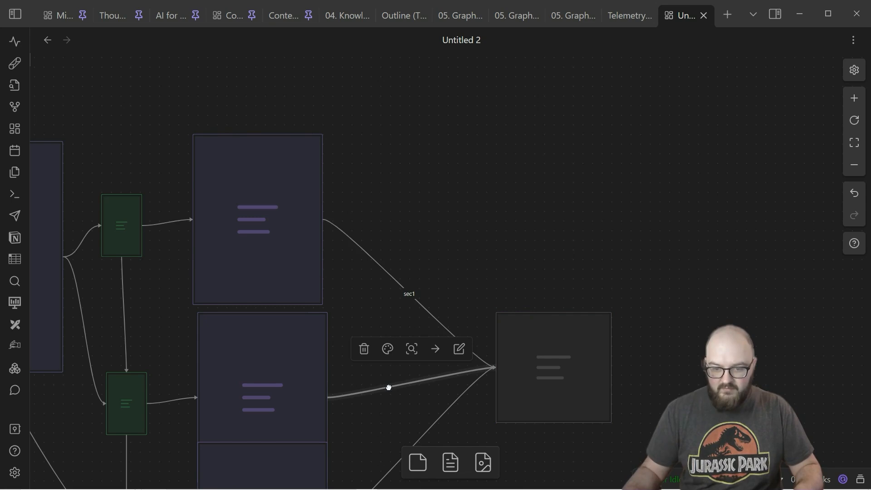
pyautogui.doubleClick(389, 387)
pyautogui.write('sec1')
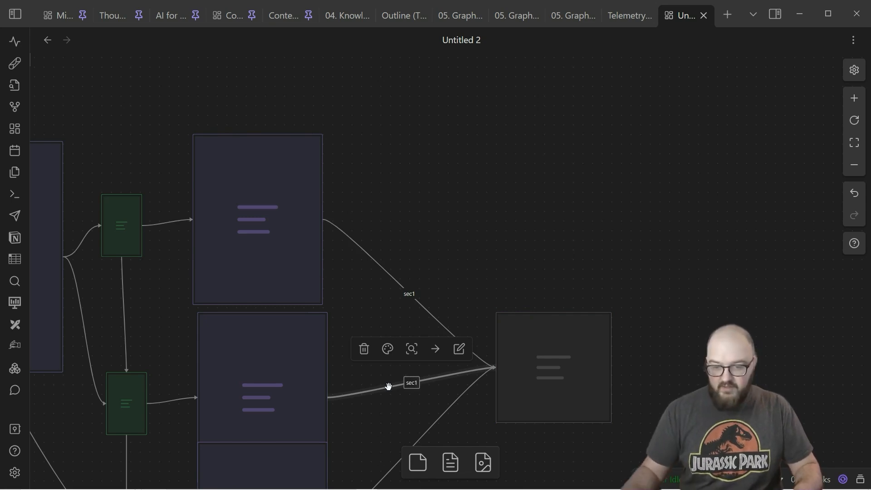
pyautogui.scroll(-3, 397, 412)
pyautogui.hscroll(2, 396, 412)
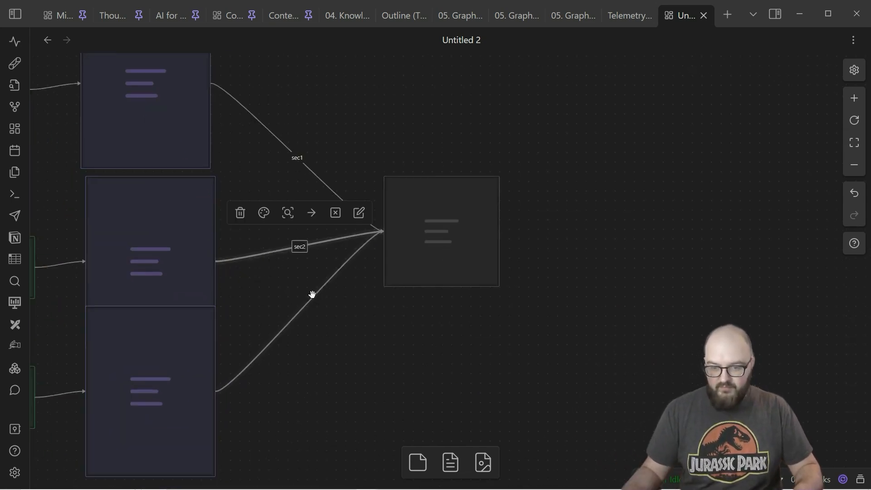
pyautogui.write('sec3')
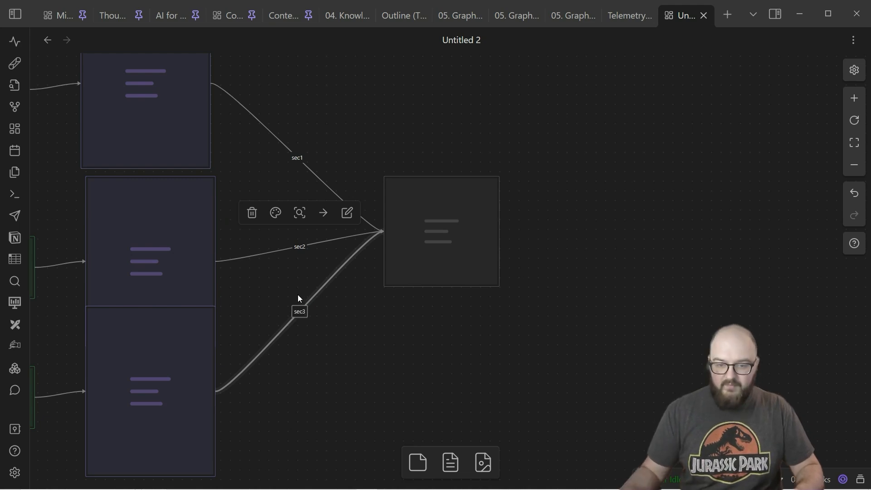
pyautogui.click(258, 221)
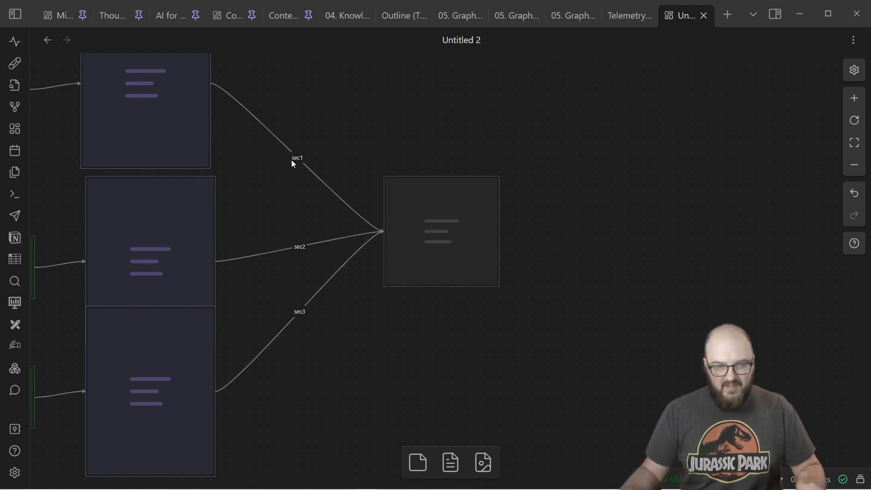
# Step: Fill the combining card with {{sec1}}, {{sec2}} and {{sec3}} separated by blank lines, enclosed between two lines of double quotation marks
pyautogui.click(437, 222)
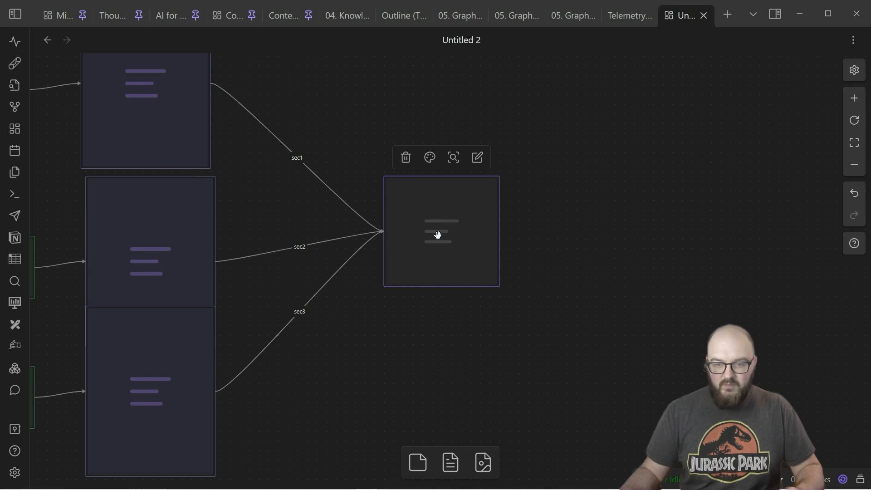
pyautogui.doubleClick(439, 223)
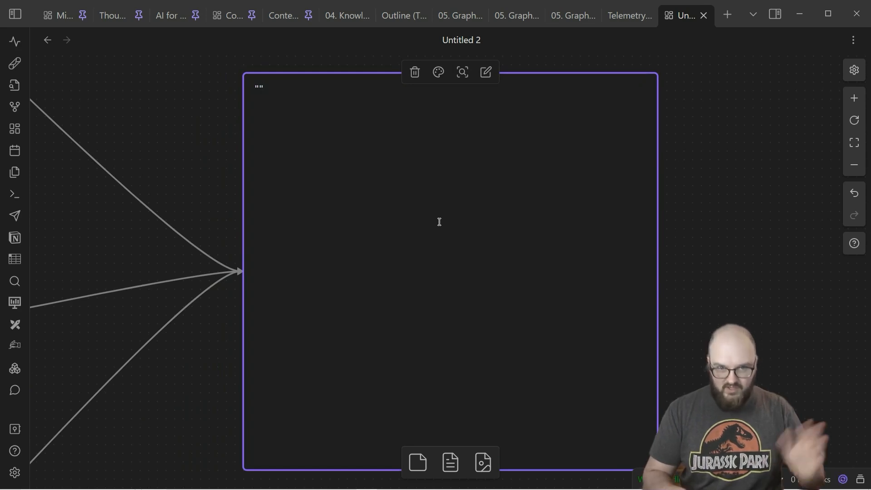
pyautogui.write('{sec1')
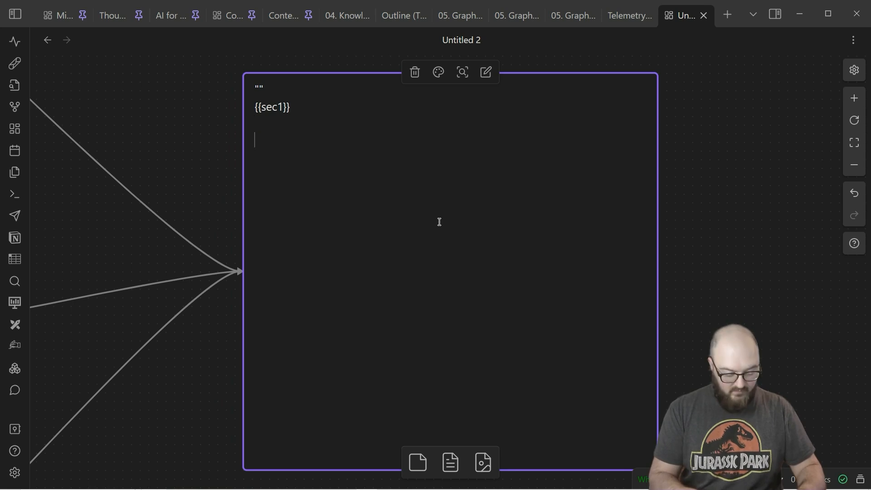
pyautogui.write('{{sec2')
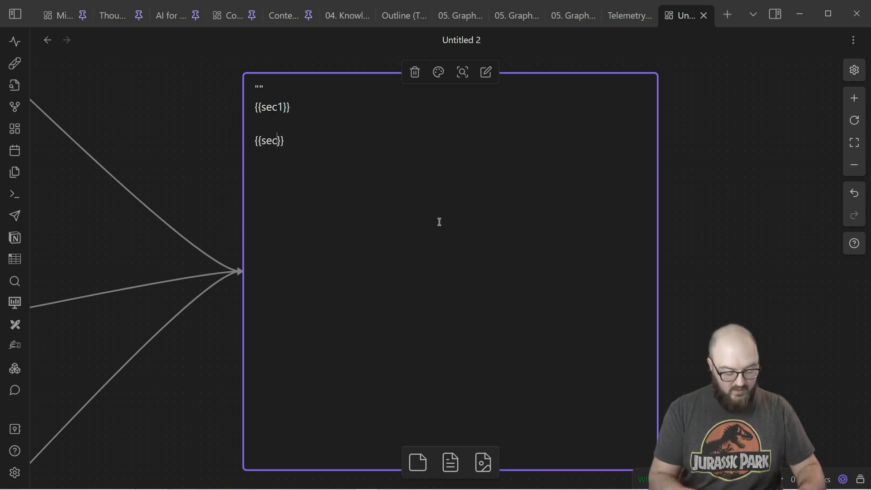
pyautogui.press('Return')
pyautogui.press('Return')
pyautogui.press('BackSpace')
pyautogui.press('BackSpace')
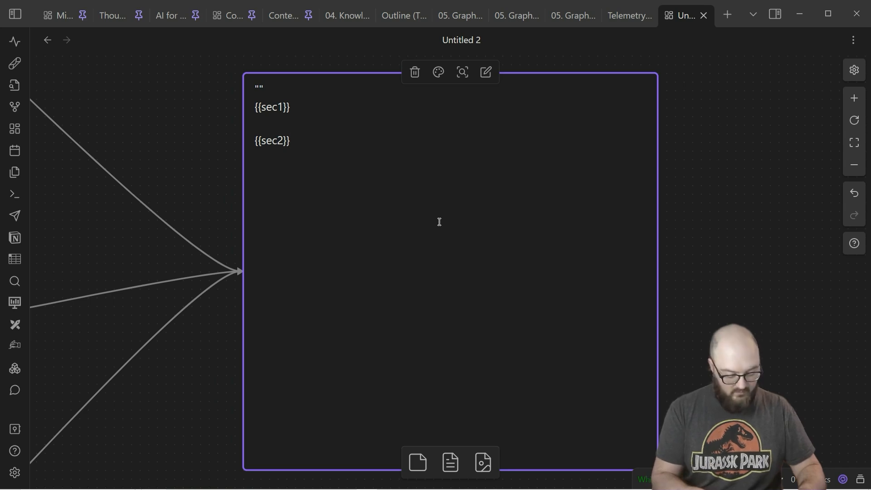
pyautogui.write('{{sec3')
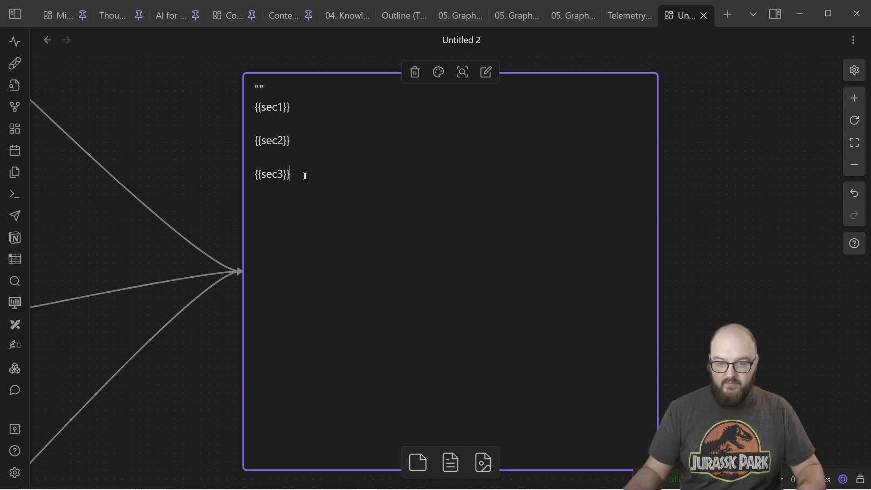
pyautogui.press('Return')
pyautogui.write('""')
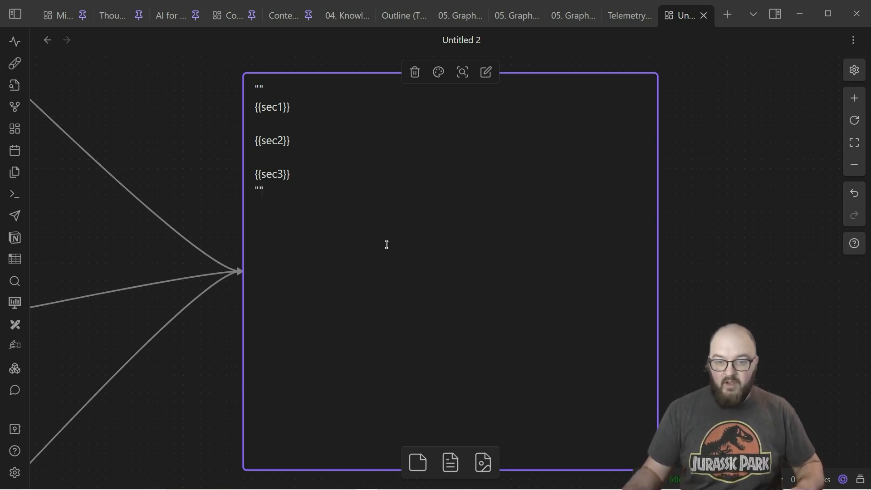
# Step: Add a purple output card beyond the combining card, connect the combining card to it and enlarge it
pyautogui.scroll(-3, 198, 179)
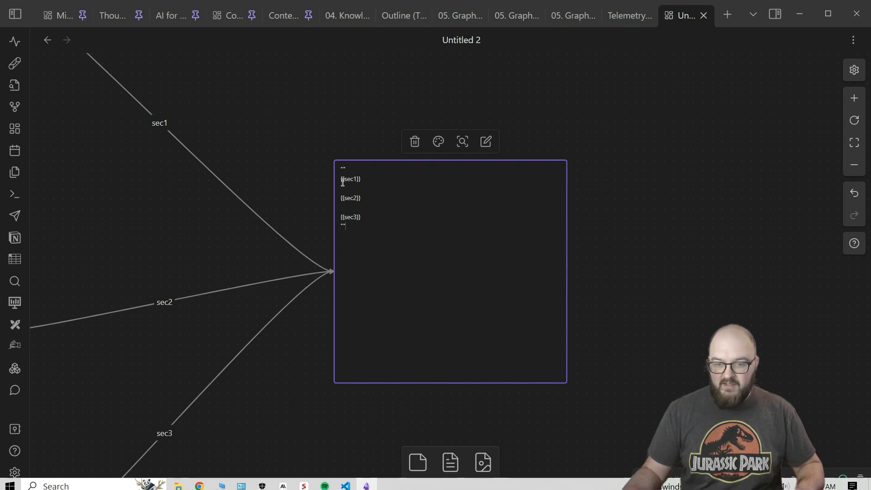
pyautogui.moveTo(627, 257); pyautogui.dragTo(257, 241)
pyautogui.click(253, 272)
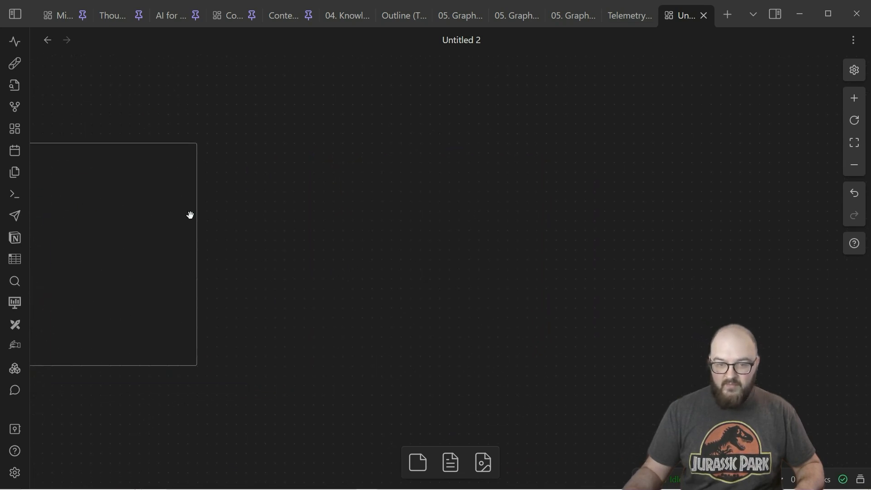
pyautogui.doubleClick(462, 227)
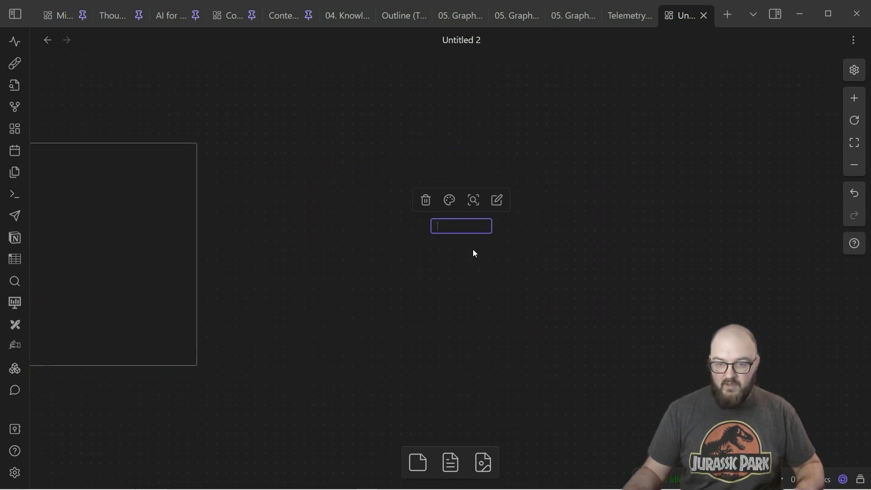
pyautogui.click(443, 205)
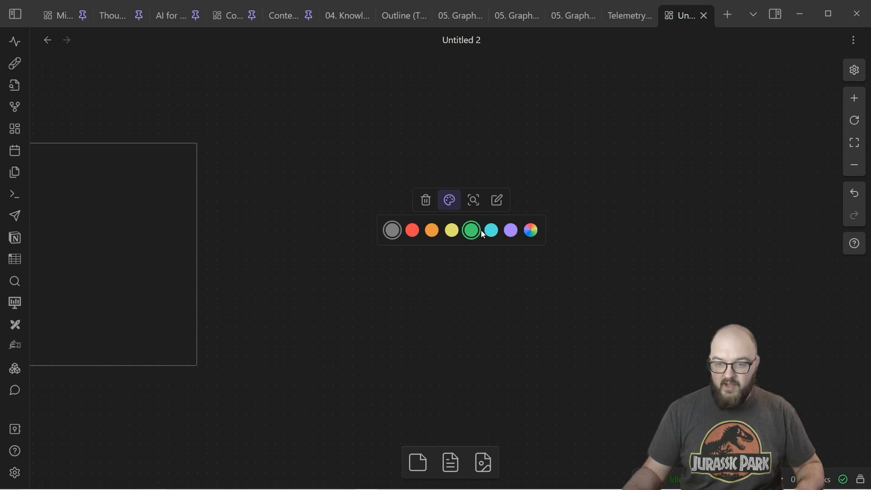
pyautogui.click(509, 229)
pyautogui.moveTo(196, 255); pyautogui.dragTo(286, 395)
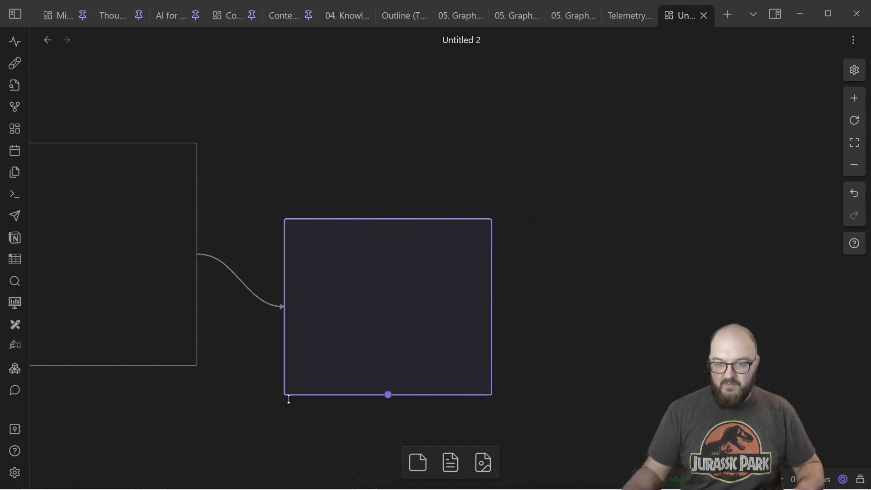
pyautogui.moveTo(495, 220); pyautogui.dragTo(614, 94)
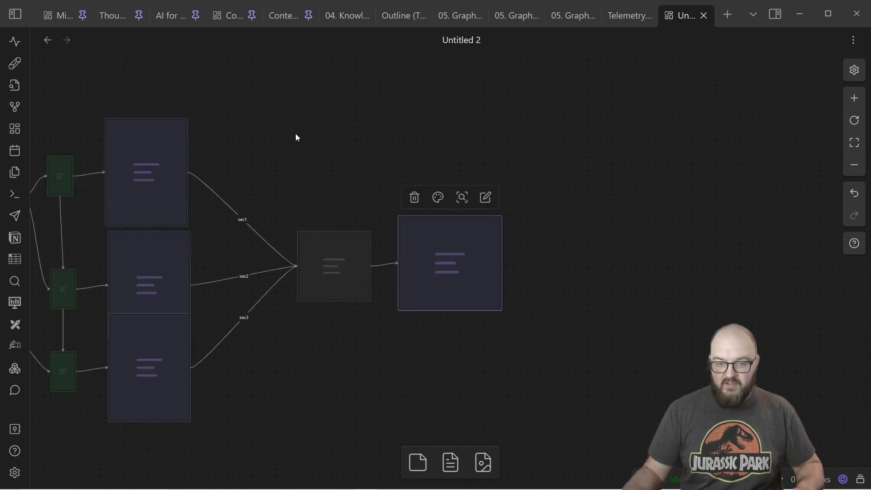
# Step: Return to the topic, audience and tone cards and run the cannoli on the extended canvas
pyautogui.moveTo(296, 134); pyautogui.dragTo(681, 213)
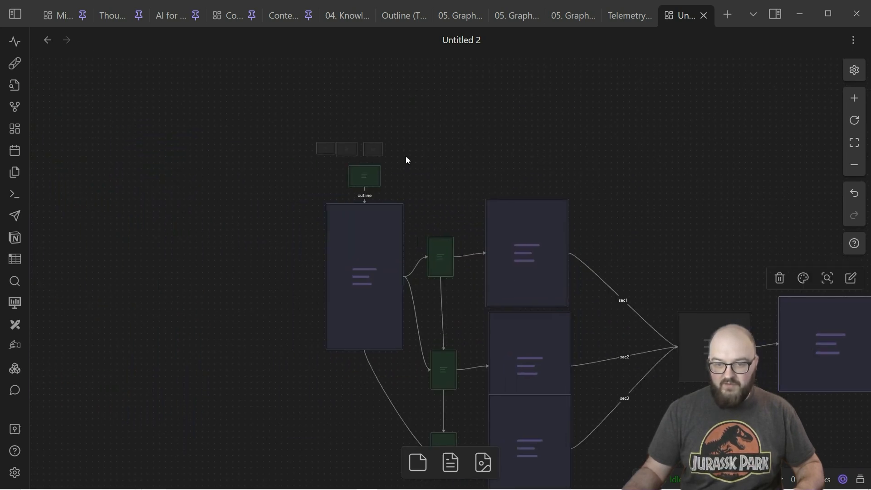
pyautogui.scroll(5, 404, 159)
pyautogui.moveTo(368, 187); pyautogui.dragTo(644, 236)
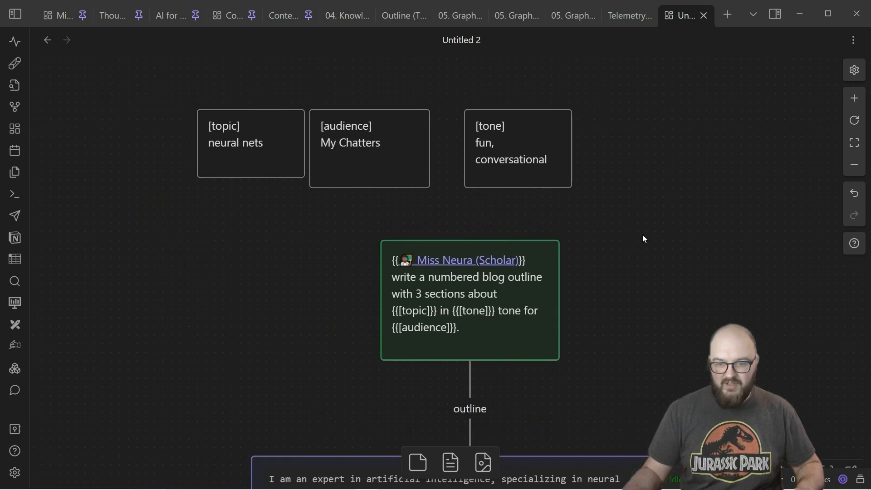
pyautogui.click(15, 64)
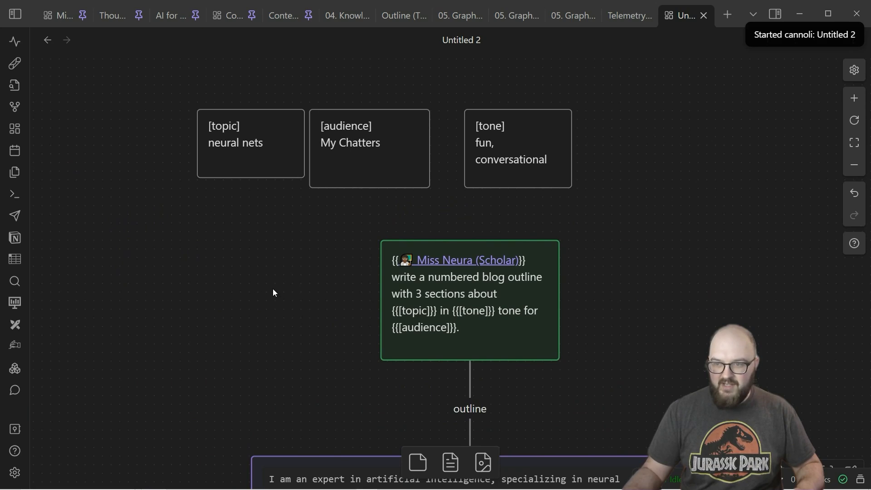
# Step: Watch the outline prompt card run, check the variable cards and read the regenerated numbered outline on neural nets
pyautogui.moveTo(314, 336); pyautogui.dragTo(220, 204)
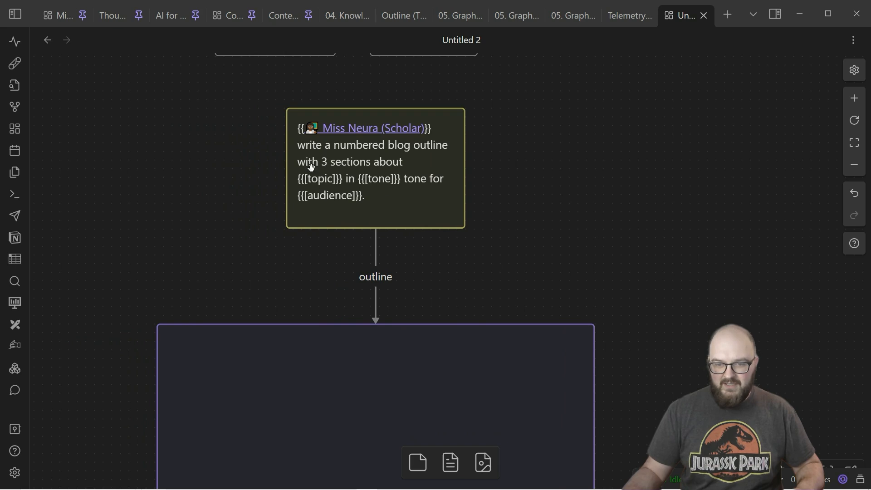
pyautogui.moveTo(148, 168); pyautogui.dragTo(193, 339)
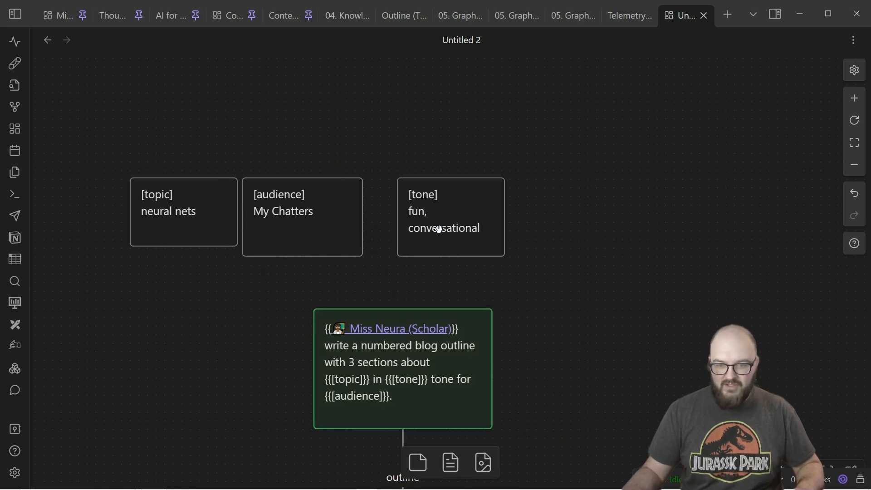
pyautogui.scroll(-10, 681, 316)
pyautogui.hscroll(4, 681, 316)
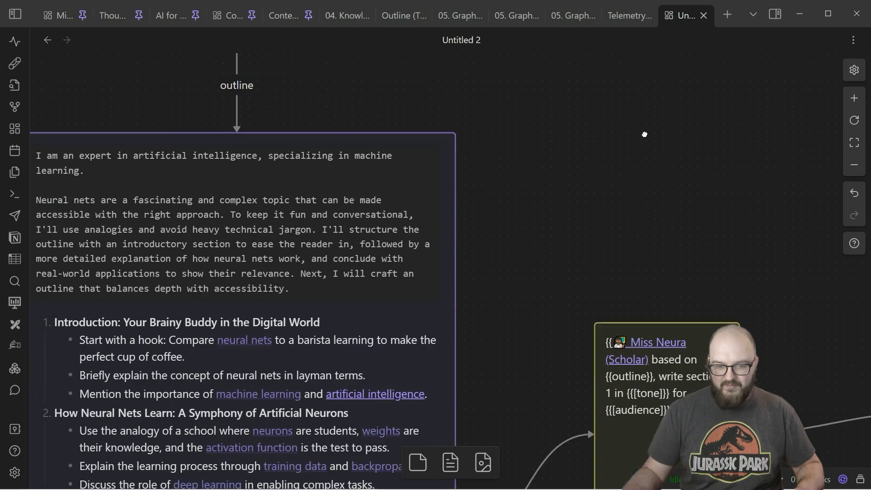
pyautogui.moveTo(533, 326); pyautogui.dragTo(616, 148)
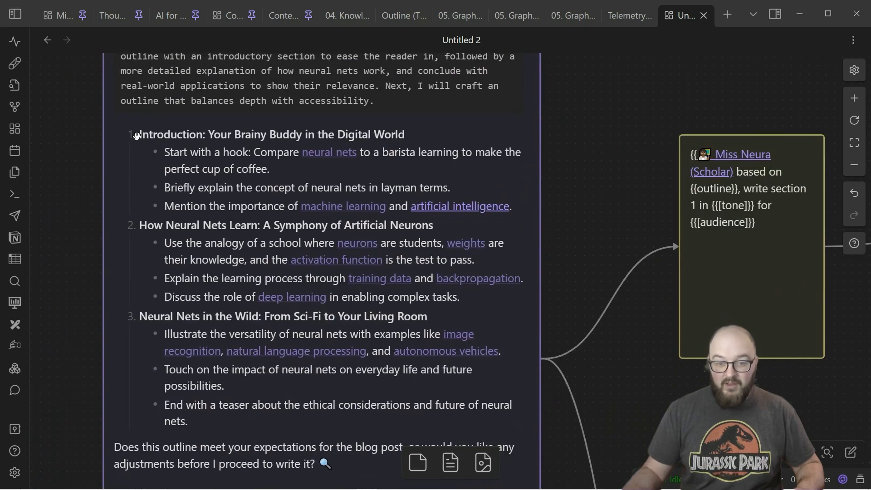
pyautogui.moveTo(252, 431); pyautogui.dragTo(144, 345)
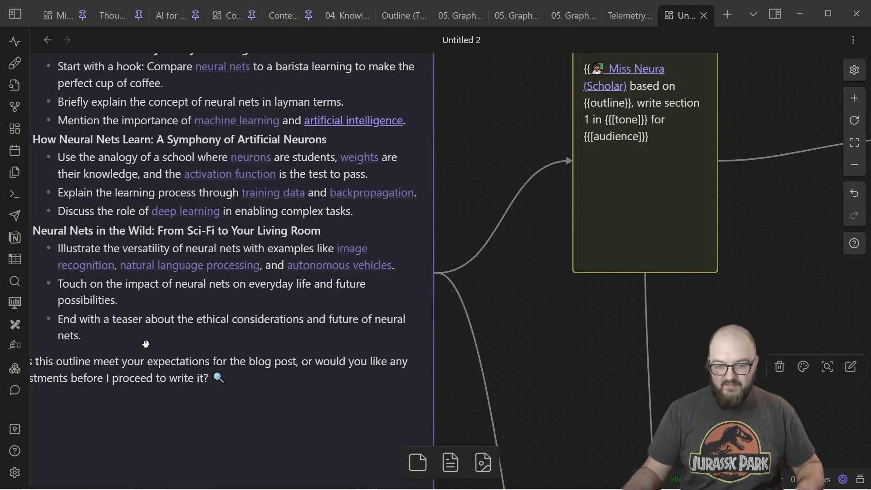
# Step: Follow the cannoli run from the section 1 prompt card to the section 2 prompt card
pyautogui.moveTo(489, 192); pyautogui.dragTo(297, 282)
pyautogui.moveTo(604, 376); pyautogui.dragTo(620, 147)
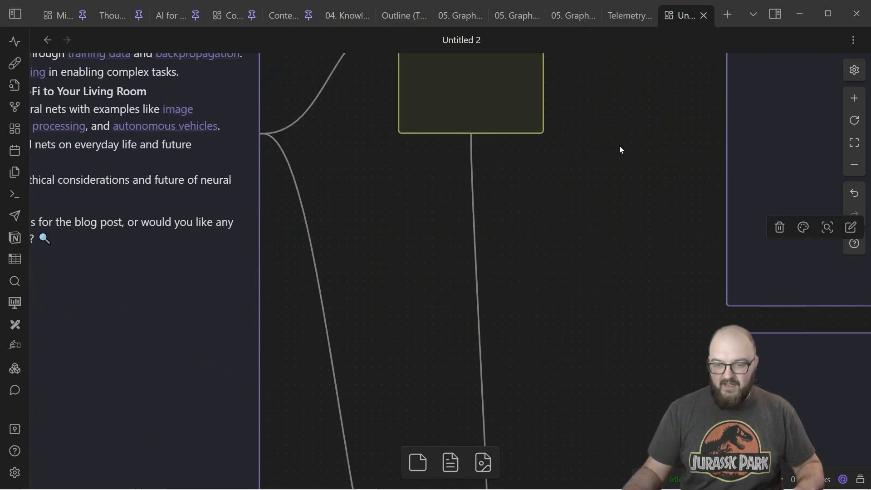
pyautogui.scroll(-1, 624, 216)
pyautogui.moveTo(589, 179); pyautogui.dragTo(590, 109)
pyautogui.moveTo(393, 343); pyautogui.dragTo(414, 257)
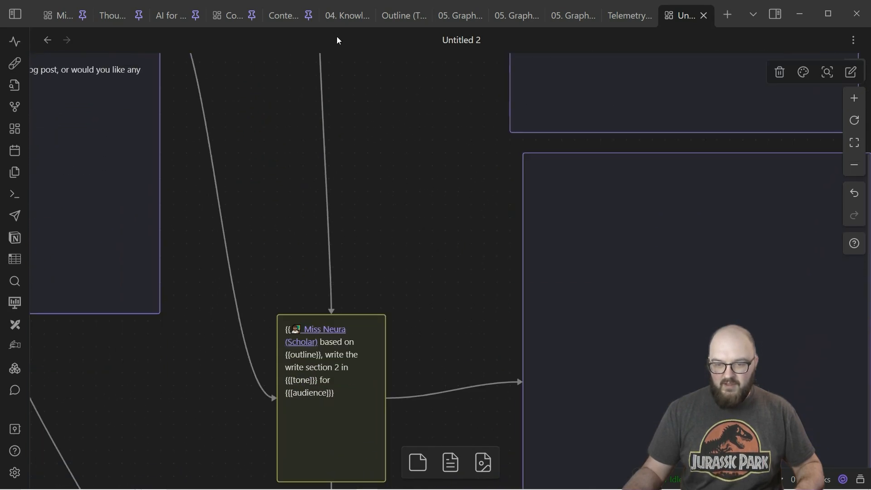
# Step: Follow the cannoli run through the section 1, 2 and 3 prompt cards and check the text output cards beside them
pyautogui.moveTo(429, 176); pyautogui.dragTo(395, 298)
pyautogui.moveTo(516, 125); pyautogui.dragTo(448, 324)
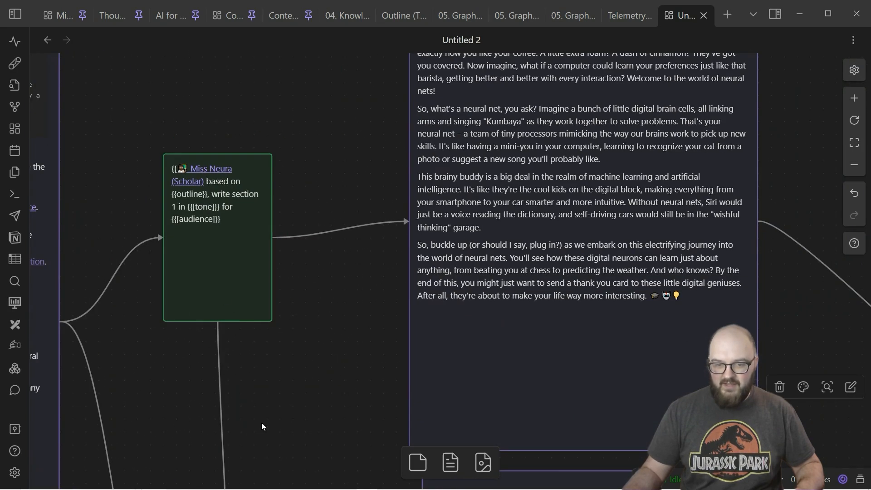
pyautogui.moveTo(261, 424); pyautogui.dragTo(306, 128)
pyautogui.moveTo(352, 312); pyautogui.dragTo(366, 183)
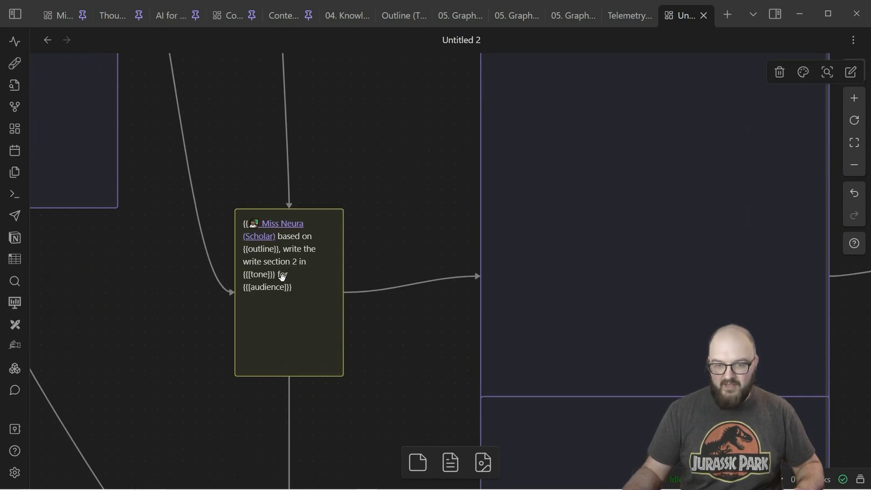
pyautogui.moveTo(455, 123); pyautogui.dragTo(610, 160)
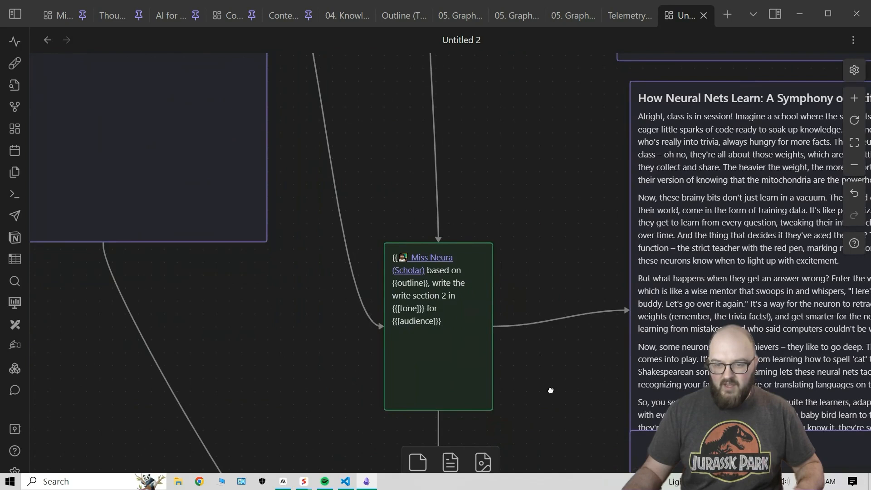
pyautogui.moveTo(550, 399); pyautogui.dragTo(379, 68)
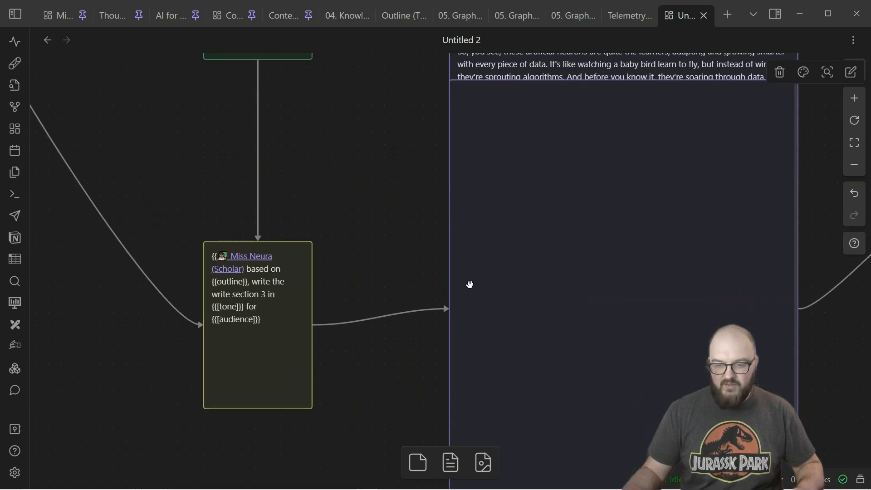
pyautogui.moveTo(420, 284); pyautogui.dragTo(340, 318)
pyautogui.moveTo(172, 257); pyautogui.dragTo(209, 402)
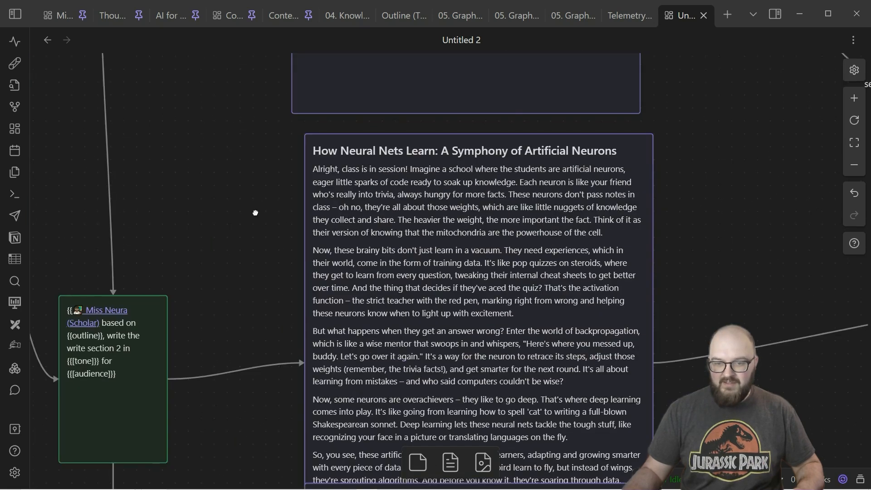
# Step: Review the generated text in the section 1, section 2 and section 3 output cards, reading from one to the next
pyautogui.moveTo(254, 212); pyautogui.dragTo(455, 489)
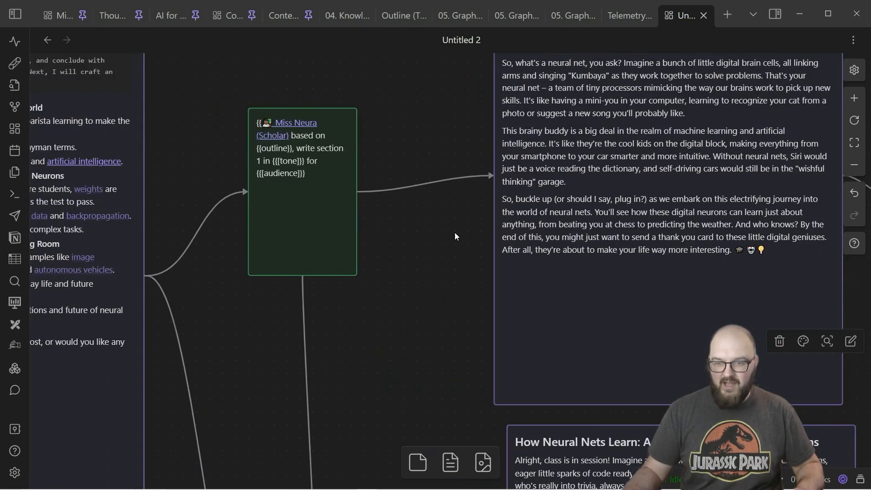
pyautogui.moveTo(640, 153); pyautogui.dragTo(520, 139)
pyautogui.scroll(-7, 451, 241)
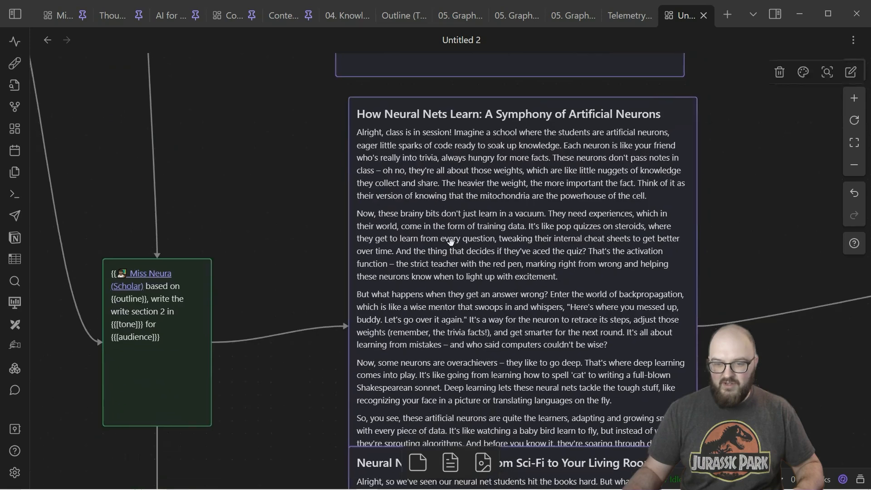
pyautogui.scroll(-12, 346, 271)
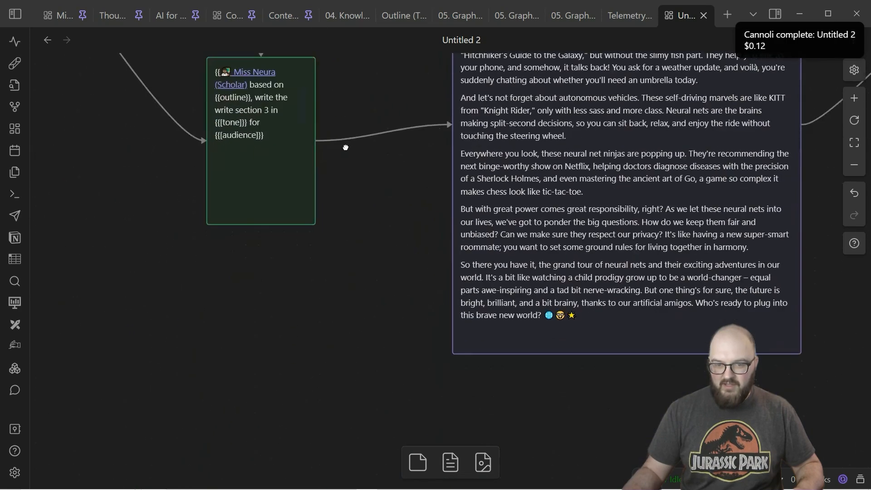
pyautogui.scroll(3, 343, 376)
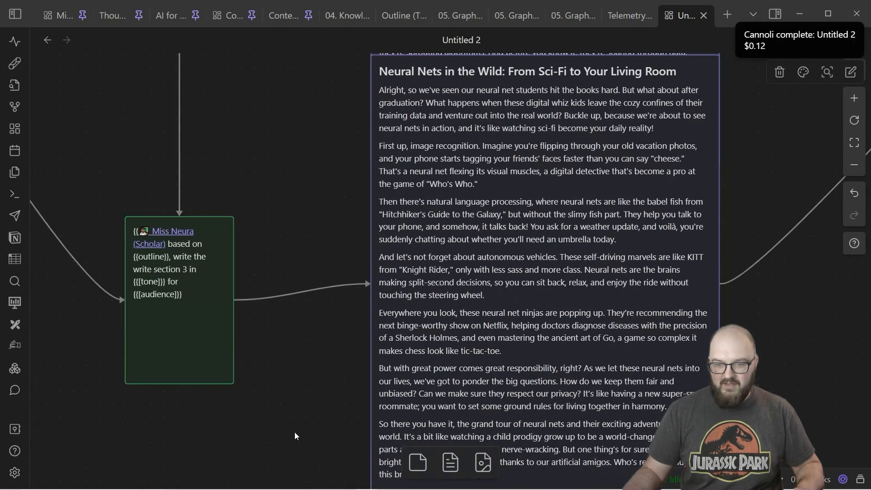
# Step: Follow the sec1, sec2 and sec3 arrows to the combining card and read the final output card beyond it
pyautogui.hscroll(13, 295, 437)
pyautogui.scroll(9, 295, 436)
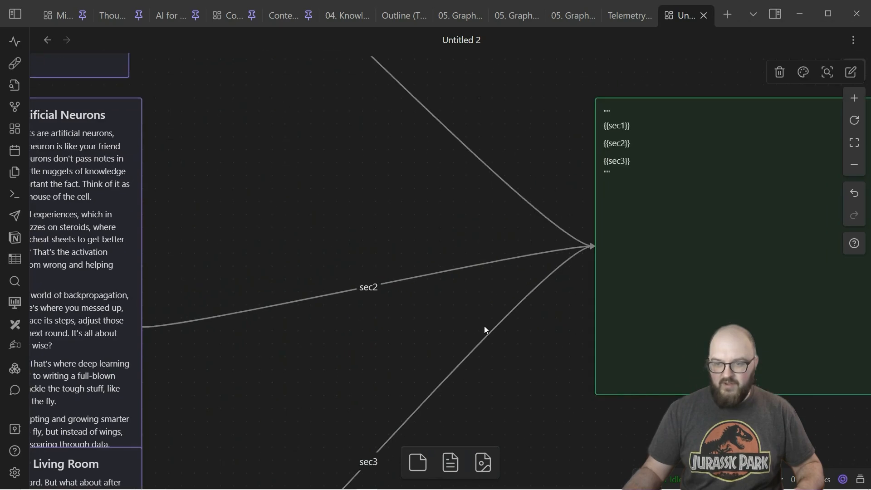
pyautogui.hscroll(11, 421, 317)
pyautogui.scroll(2, 420, 317)
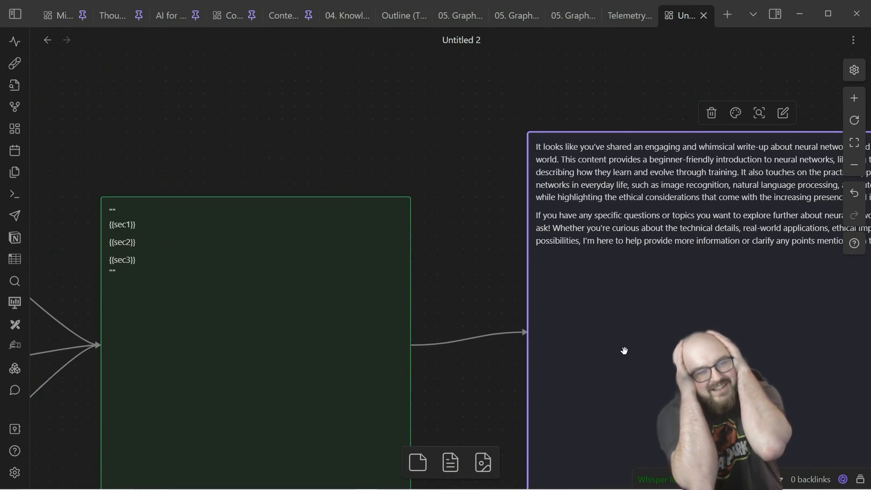
# Step: Recolor the combining card holding {{sec1}}, {{sec2}} and {{sec3}} to purple
pyautogui.click(385, 257)
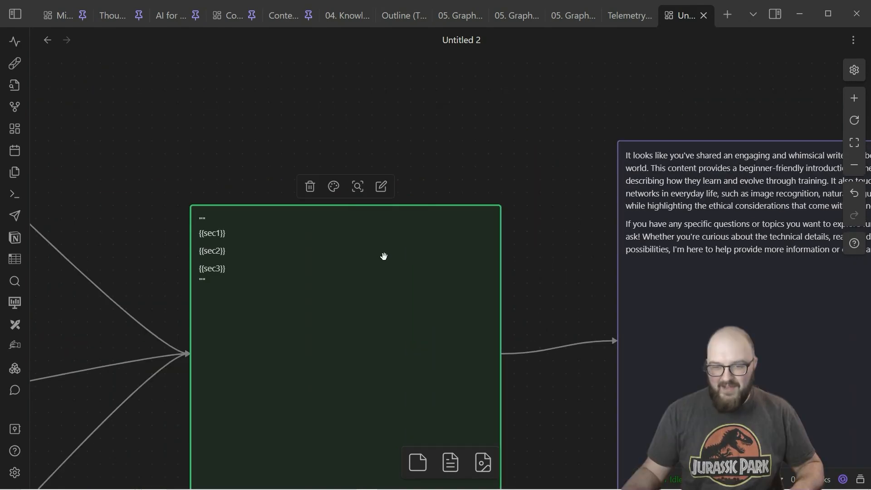
pyautogui.click(333, 186)
pyautogui.click(393, 217)
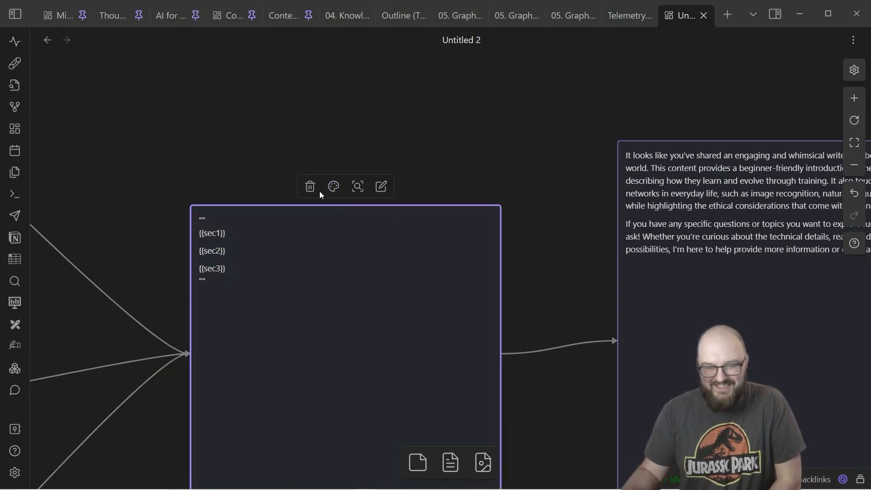
# Step: Return to the variable cards and replace the tone card's value with "professional, highly technical"
pyautogui.moveTo(108, 151); pyautogui.dragTo(630, 307)
pyautogui.moveTo(105, 136); pyautogui.dragTo(472, 347)
pyautogui.moveTo(129, 130); pyautogui.dragTo(482, 277)
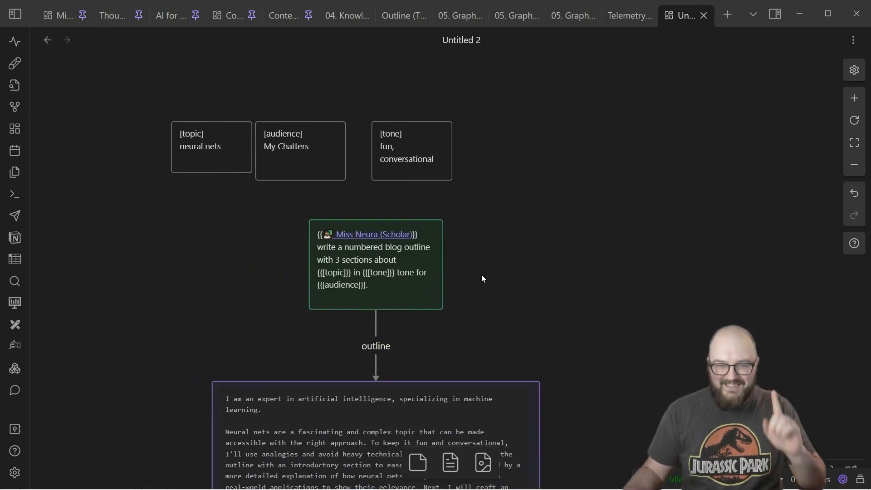
pyautogui.doubleClick(416, 164)
pyautogui.moveTo(436, 160); pyautogui.dragTo(413, 159)
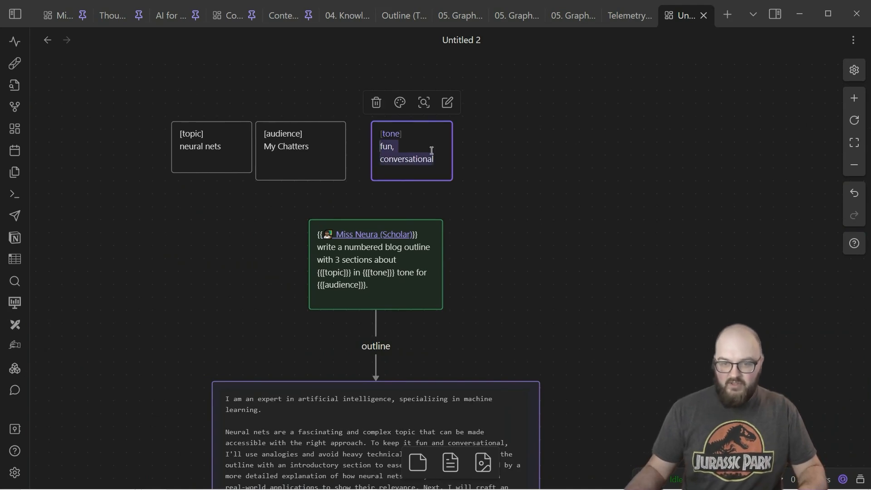
pyautogui.write('professional, highly technical')
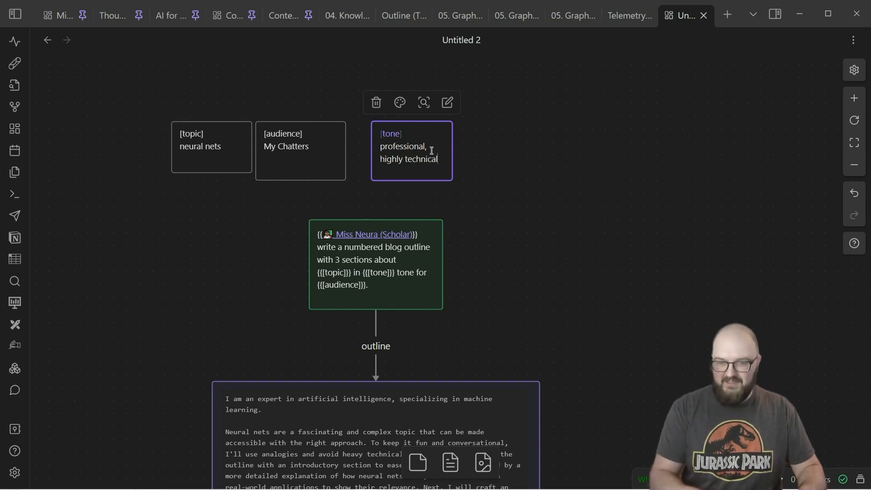
# Step: Set the audience card's value to "Machine Learning EXPERTS" and run the cannoli again
pyautogui.click(302, 162)
pyautogui.click(314, 148)
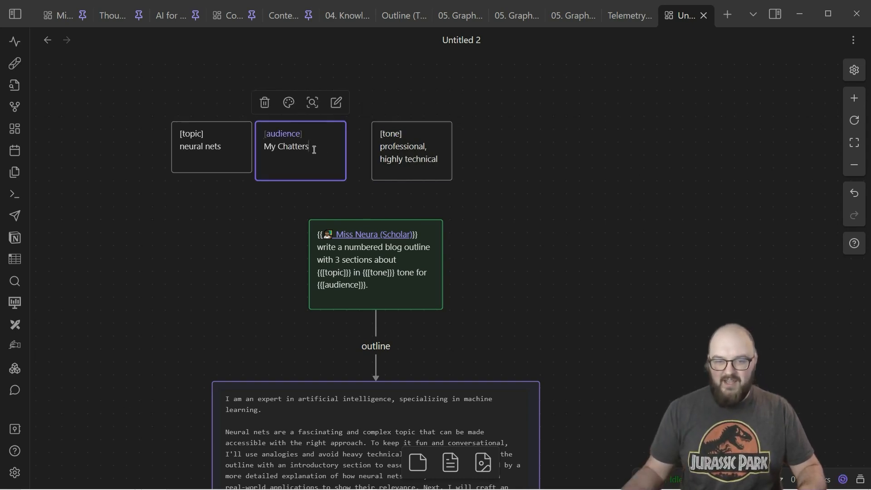
pyautogui.moveTo(315, 148); pyautogui.dragTo(266, 155)
pyautogui.write('Machine Learning')
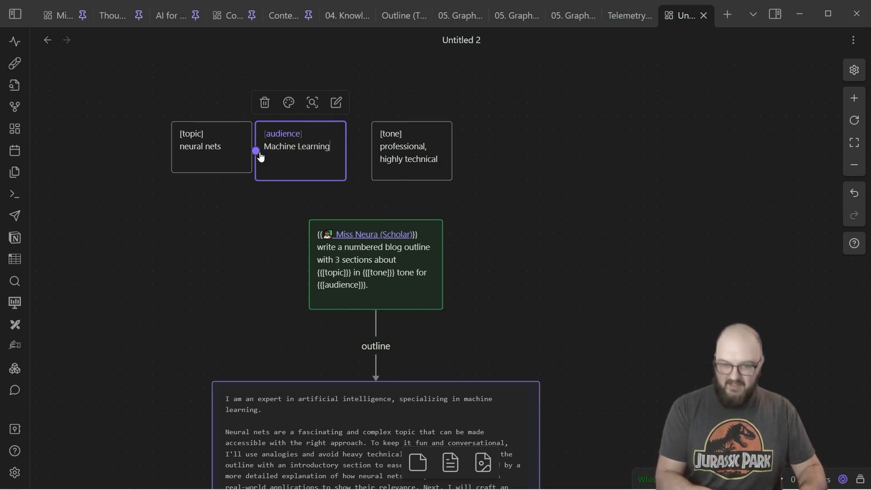
pyautogui.write(' EXPERTS')
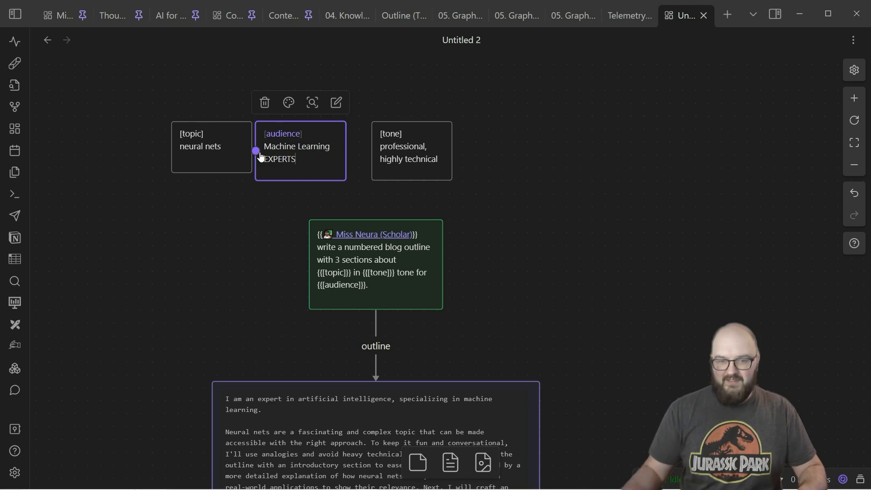
pyautogui.click(233, 192)
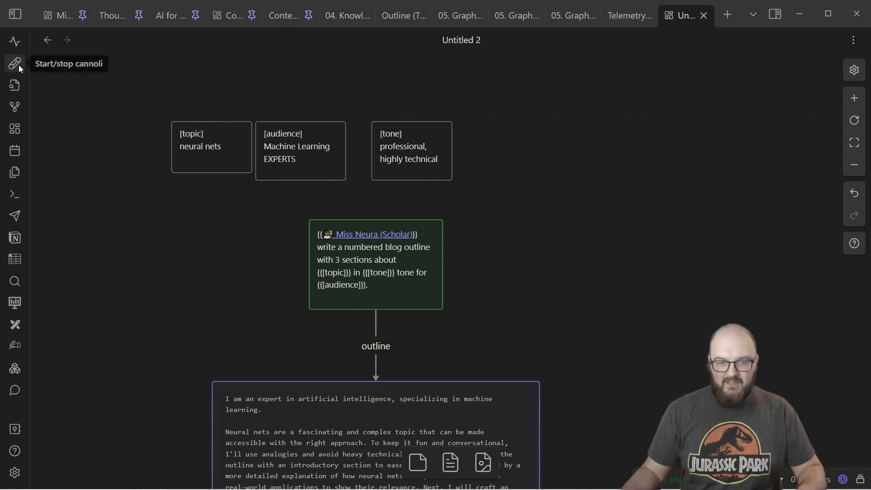
pyautogui.click(18, 64)
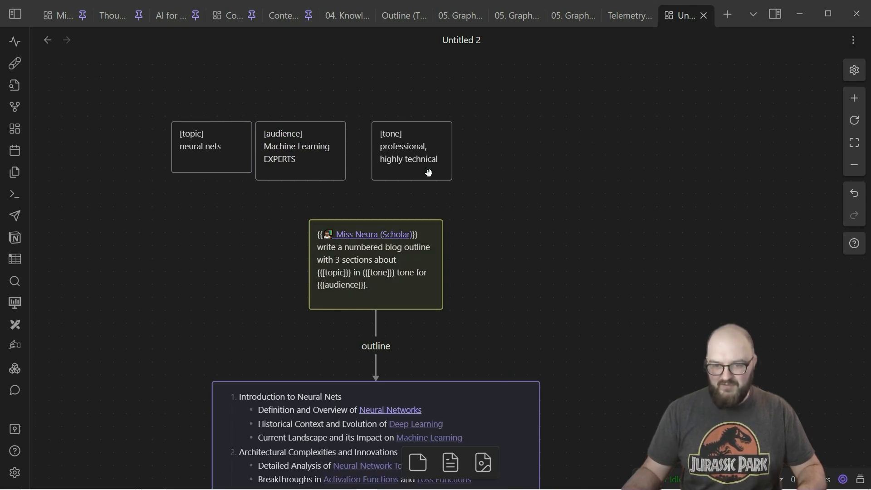
# Step: Read the regenerated outline and follow the run through the section prompt cards in an overview of the whole canvas
pyautogui.moveTo(663, 300); pyautogui.dragTo(640, 38)
pyautogui.moveTo(657, 216); pyautogui.dragTo(585, 222)
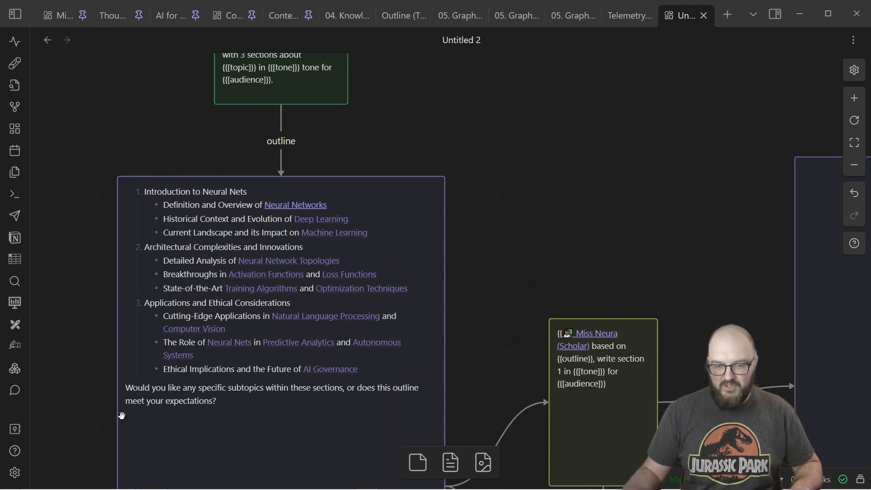
pyautogui.moveTo(726, 376); pyautogui.dragTo(498, 306)
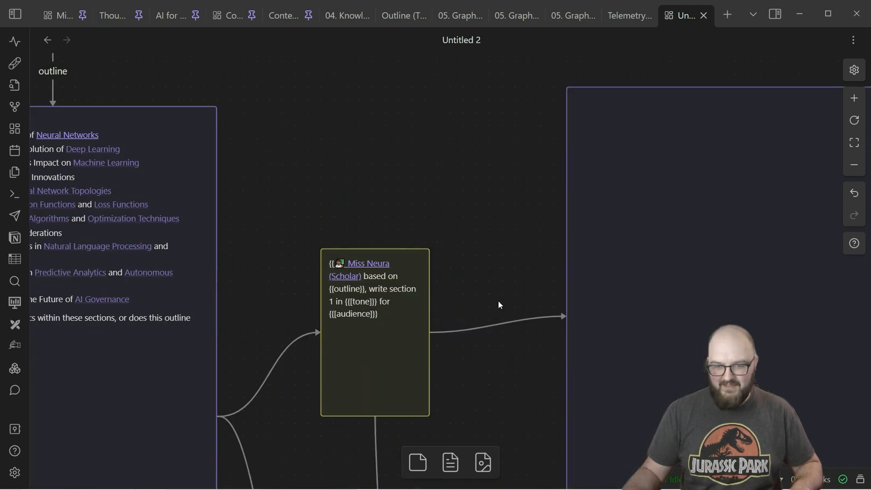
pyautogui.moveTo(543, 382); pyautogui.dragTo(332, 194)
pyautogui.scroll(-5, 359, 328)
pyautogui.scroll(-2, 360, 154)
pyautogui.moveTo(350, 165); pyautogui.dragTo(271, 243)
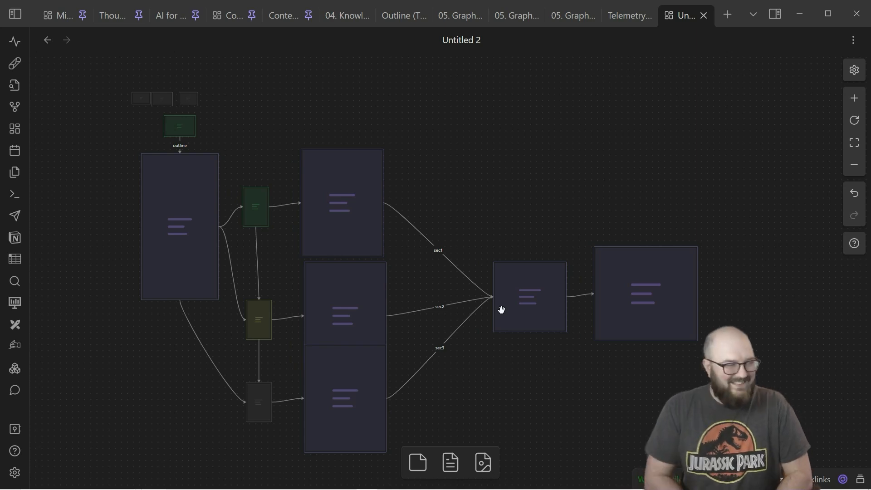
# Step: Examine the final output card and read through its combined text from section 1 to section 3
pyautogui.scroll(5, 501, 310)
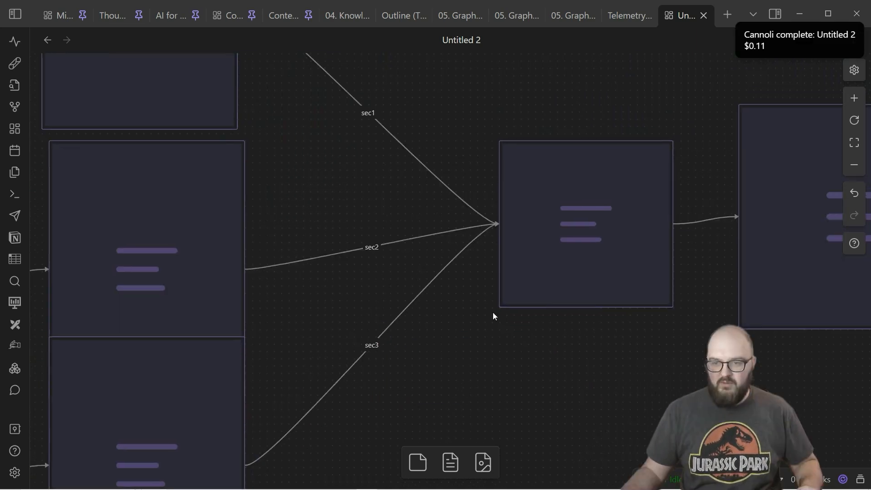
pyautogui.moveTo(652, 276); pyautogui.dragTo(555, 297)
pyautogui.scroll(3, 713, 273)
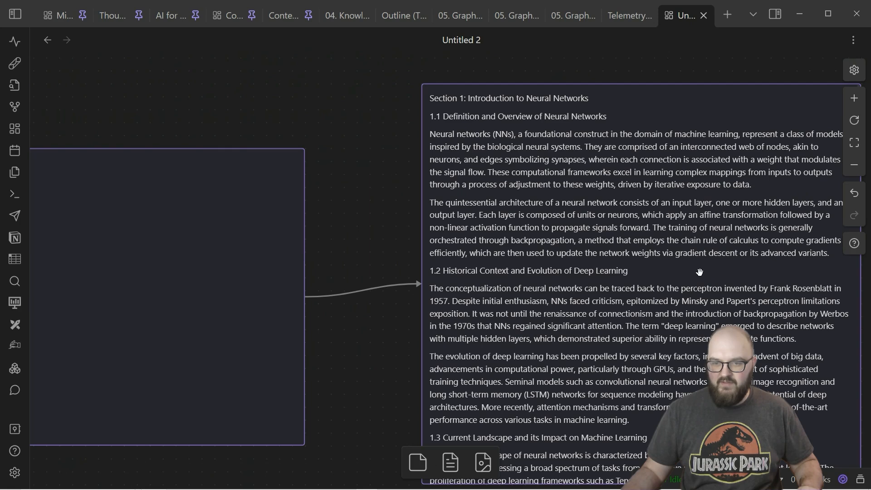
pyautogui.moveTo(595, 183); pyautogui.dragTo(370, 141)
pyautogui.scroll(-2, 464, 223)
pyautogui.click(464, 222)
pyautogui.scroll(-10, 464, 223)
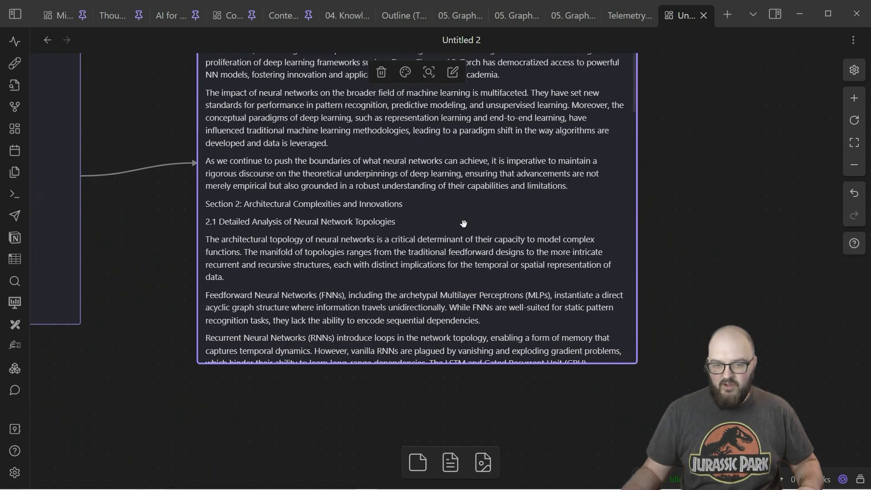
pyautogui.scroll(-15, 468, 222)
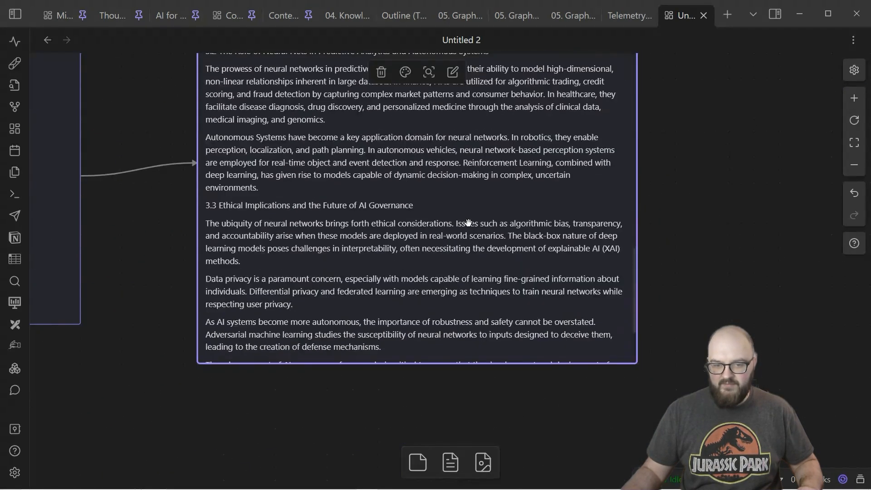
# Step: Copy the entire text of the final output card into a new note
pyautogui.doubleClick(391, 226)
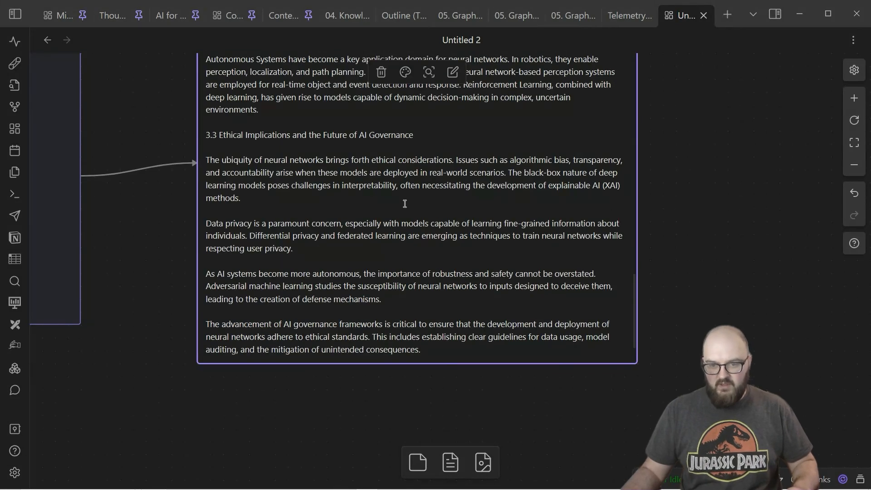
pyautogui.hotkey('ctrl', 'a')
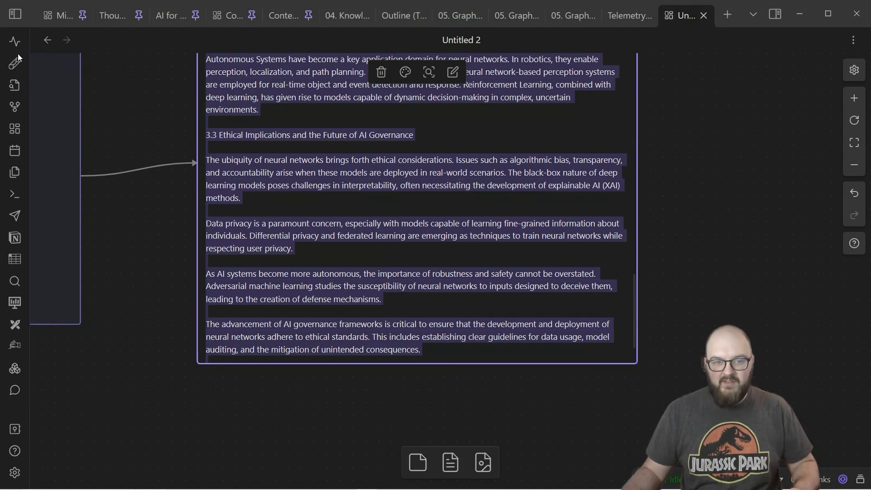
pyautogui.click(15, 14)
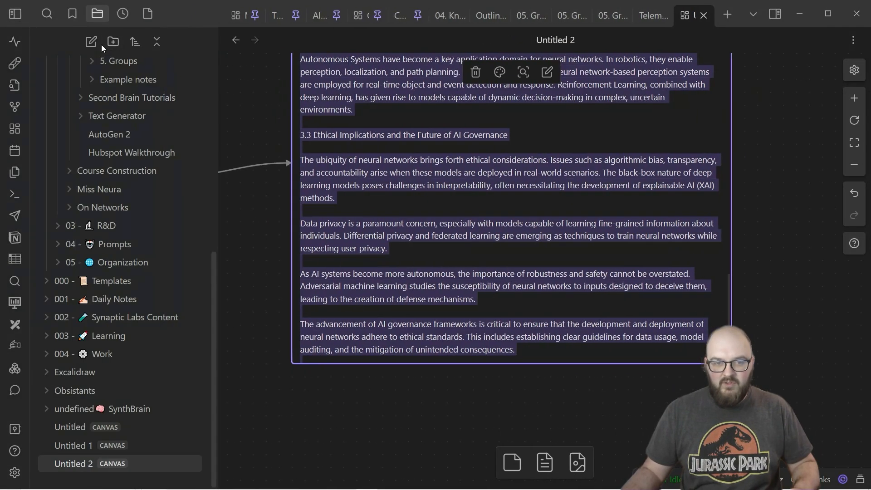
pyautogui.click(92, 42)
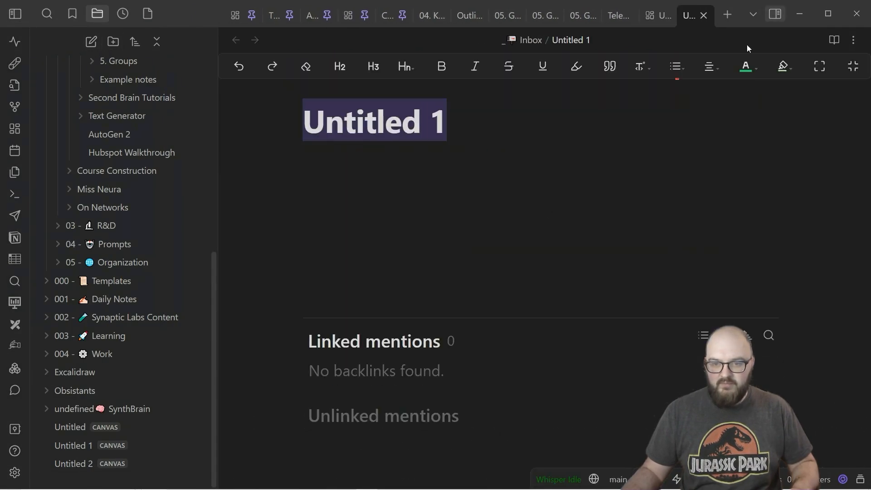
pyautogui.hotkey('ctrl', 'v')
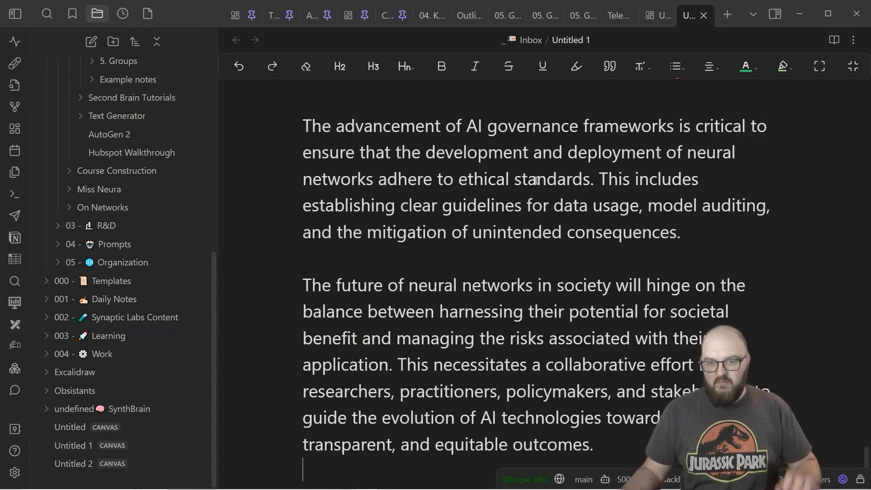
# Step: Review the pasted blog text in the new note from its end back up to the title
pyautogui.scroll(1, 535, 181)
pyautogui.scroll(20, 550, 180)
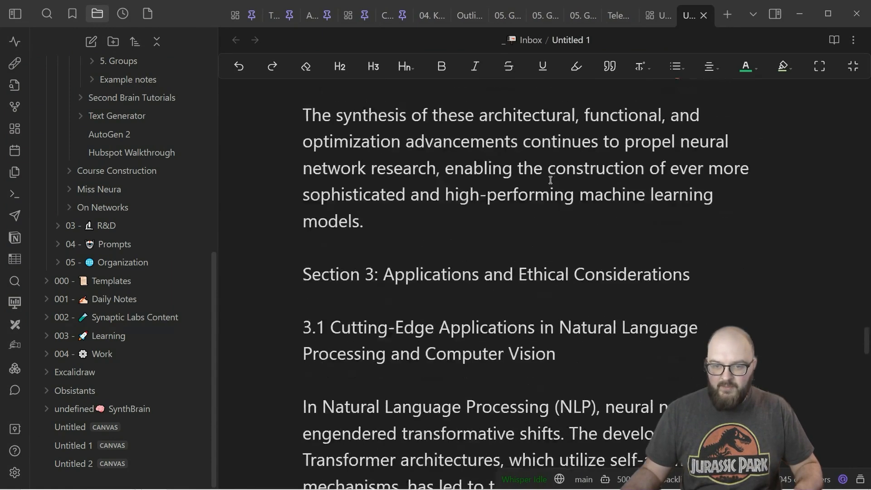
pyautogui.scroll(20, 555, 178)
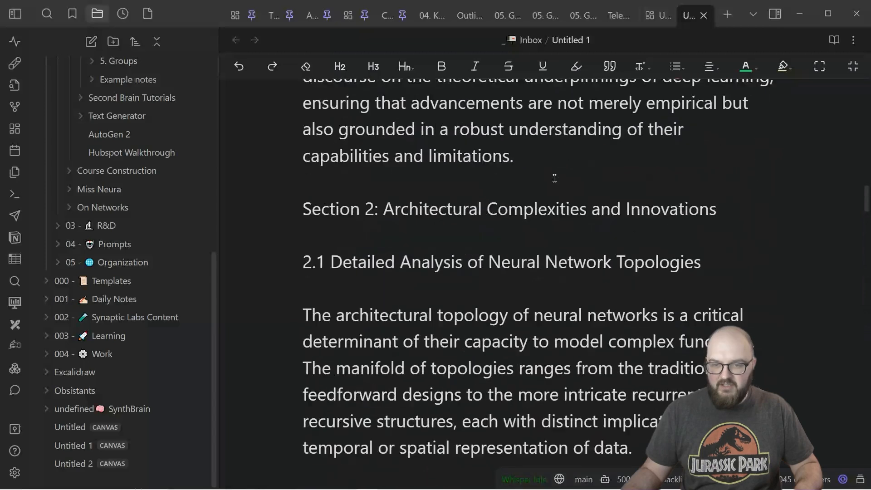
pyautogui.scroll(20, 554, 178)
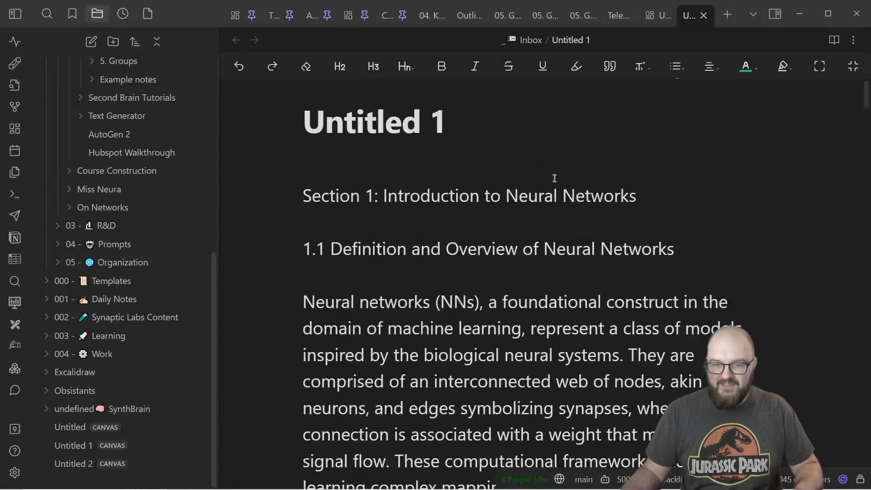
# Step: Reopen the Untitled 2 canvas and collapse the 1. Basics folder under Cannoli College in the file list
pyautogui.click(73, 463)
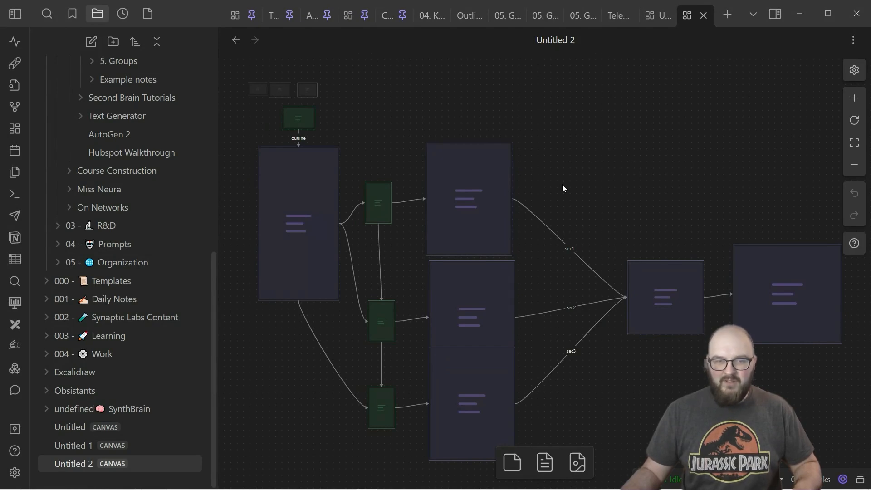
pyautogui.scroll(3, 136, 182)
pyautogui.scroll(4, 134, 184)
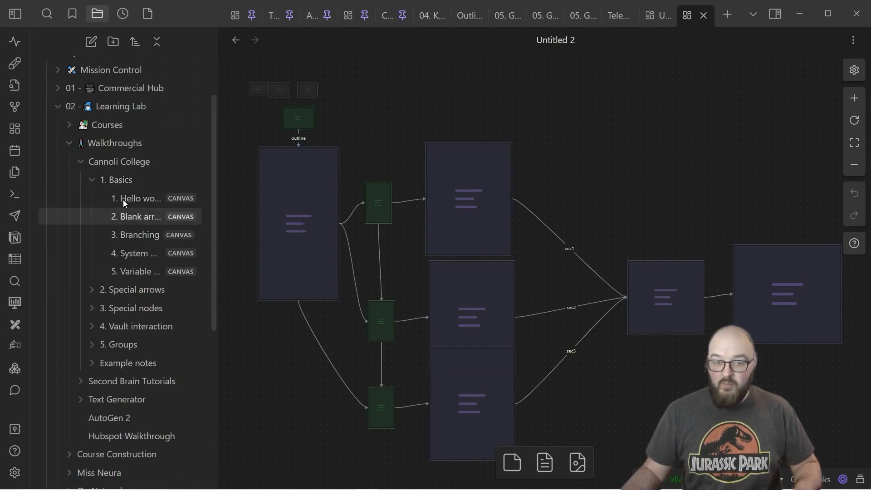
pyautogui.click(91, 179)
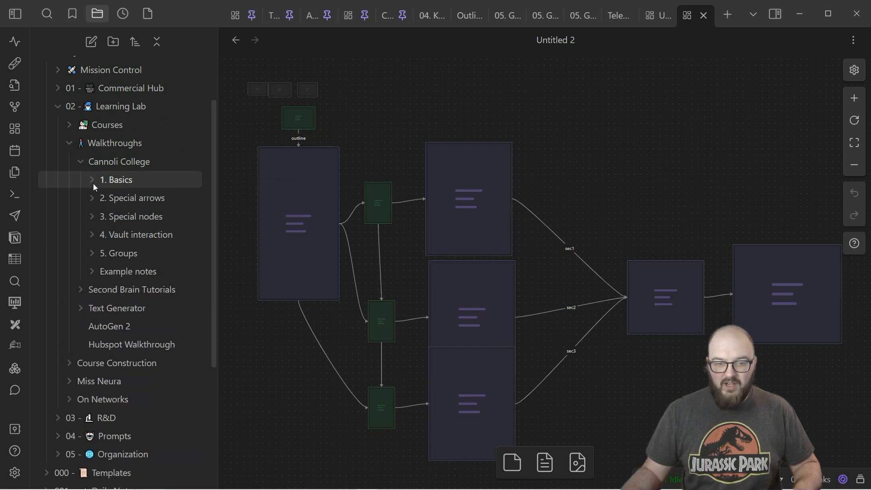